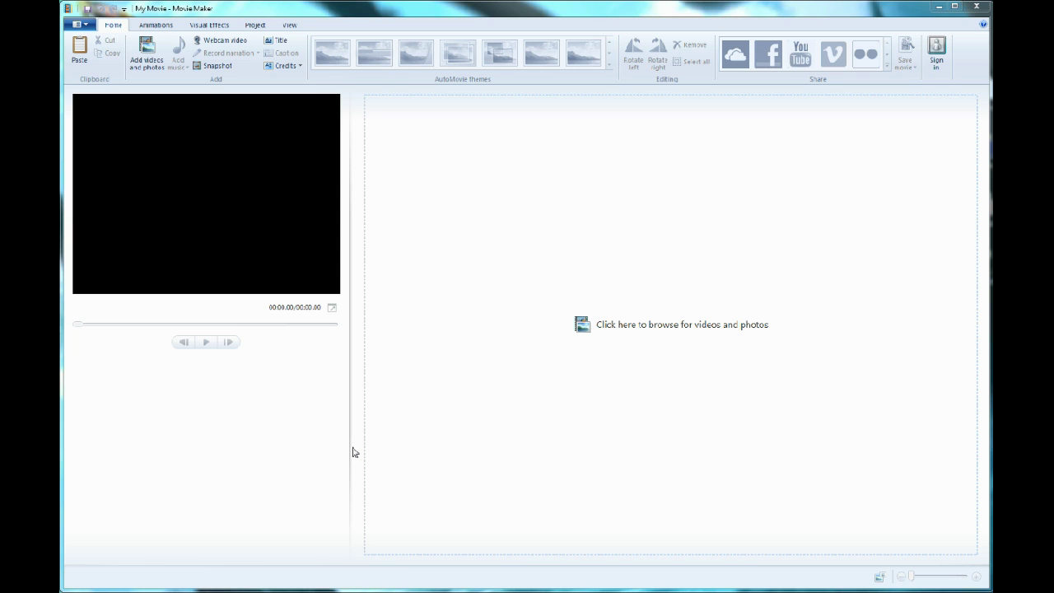
- View the program's version information and close the dialog
click(83, 27)
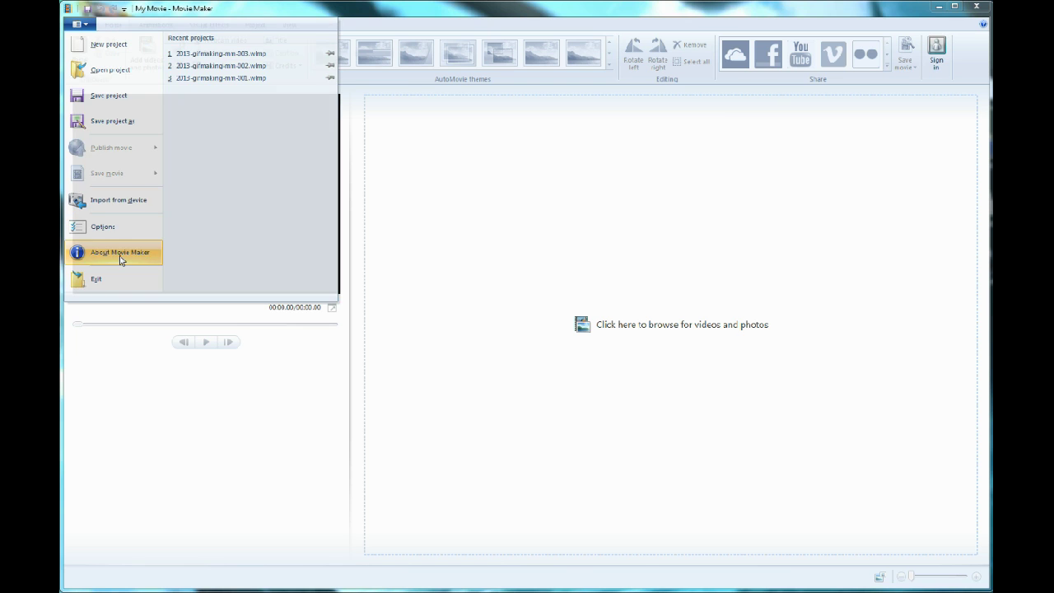
click(121, 254)
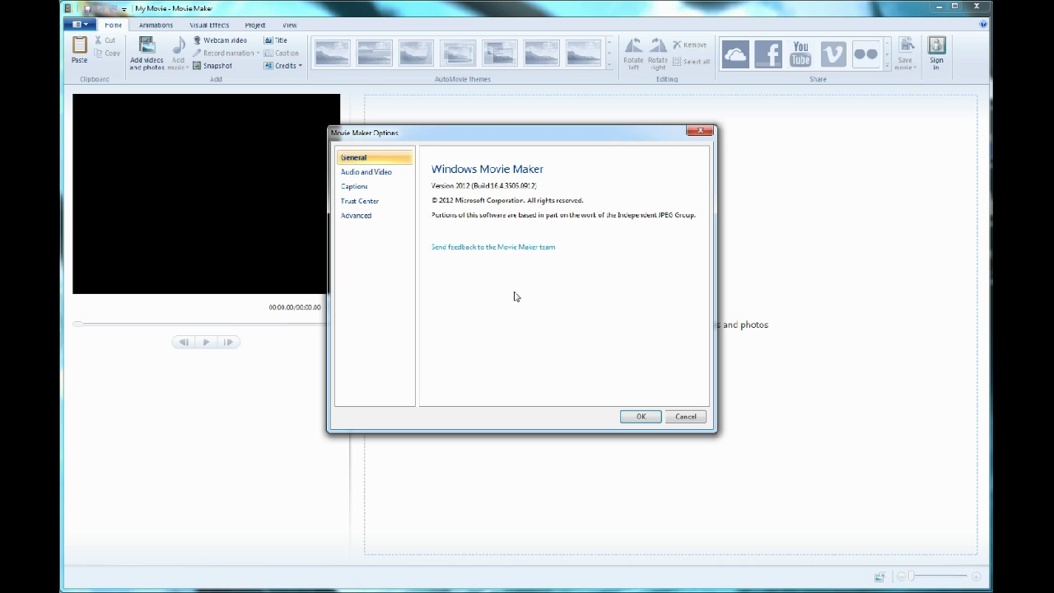
click(645, 419)
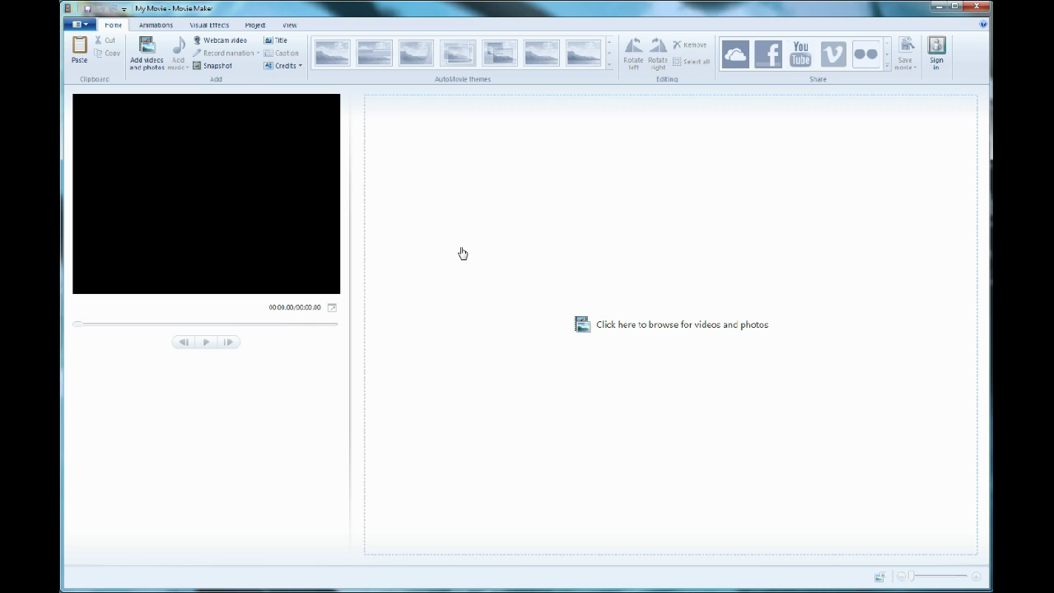
- Add the clips clockgif-002 and gif001 from the video folder to the project
click(154, 51)
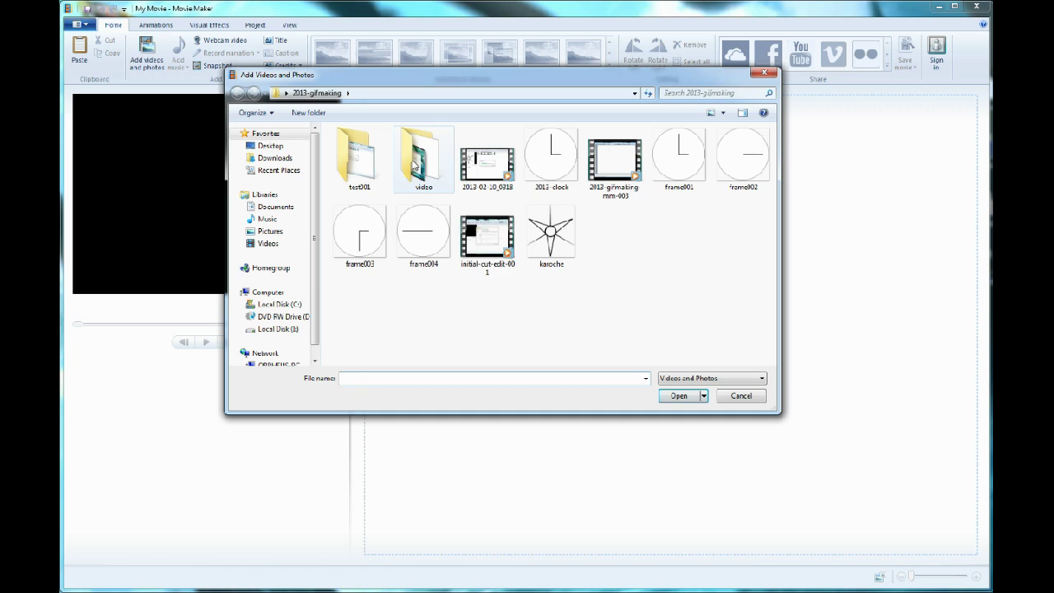
double_click(417, 166)
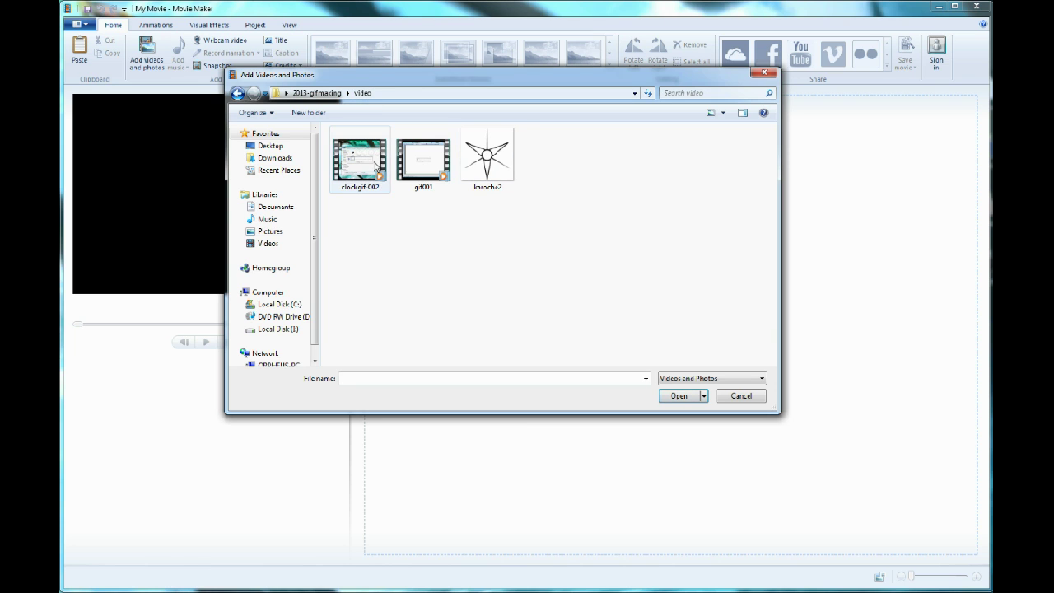
click(375, 166)
click(663, 394)
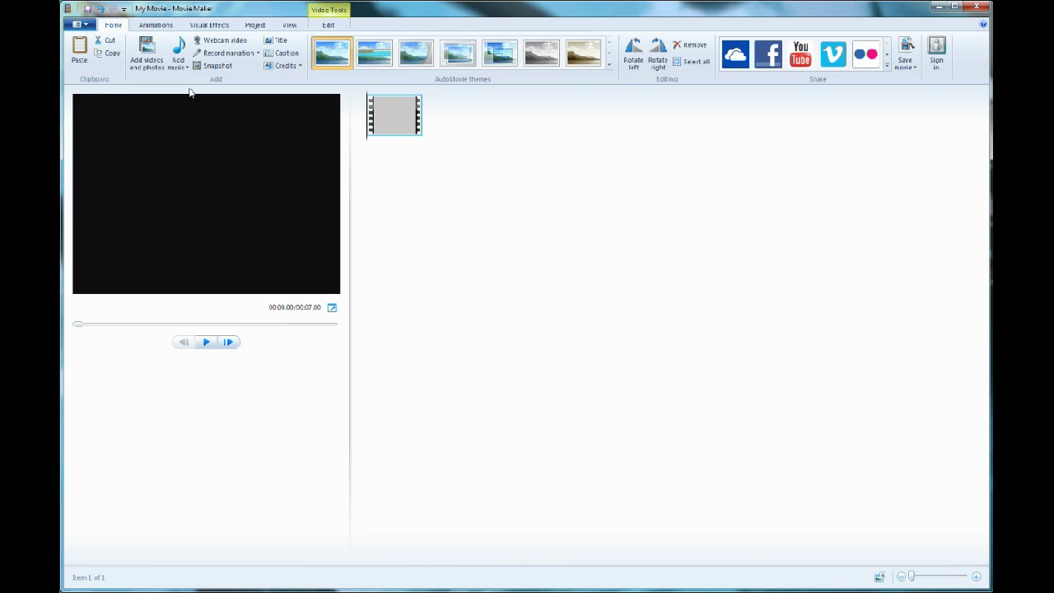
click(147, 62)
click(423, 160)
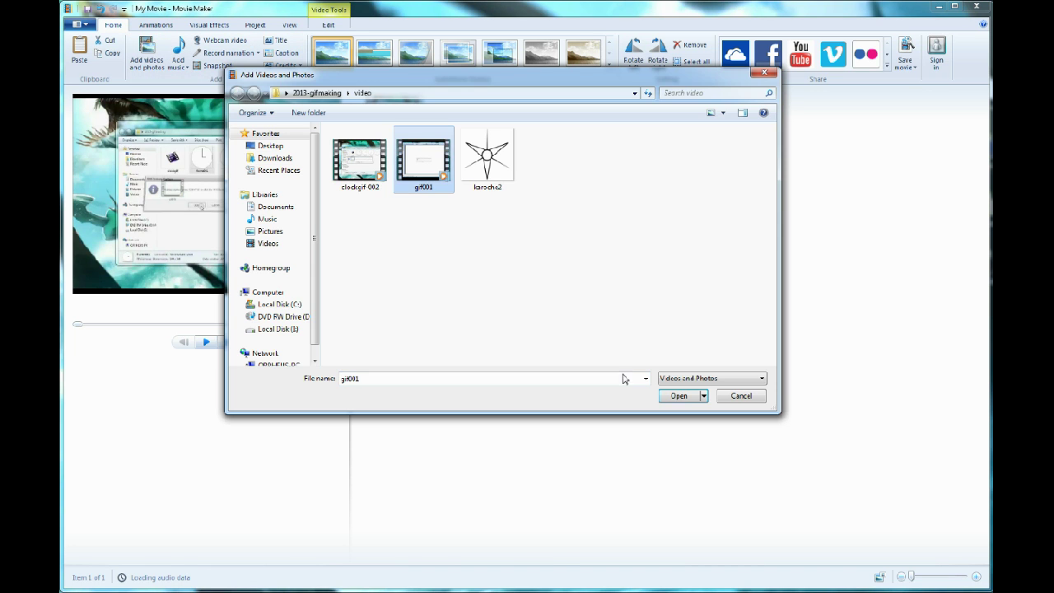
click(680, 395)
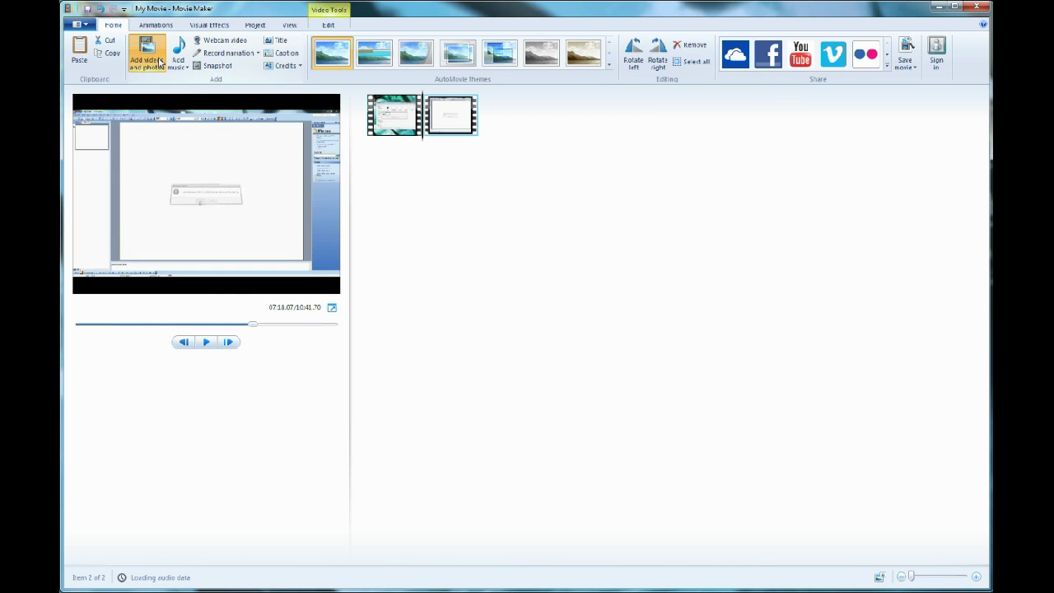
- Add the karoche2 image from the video folder twice, after the two clips
click(147, 56)
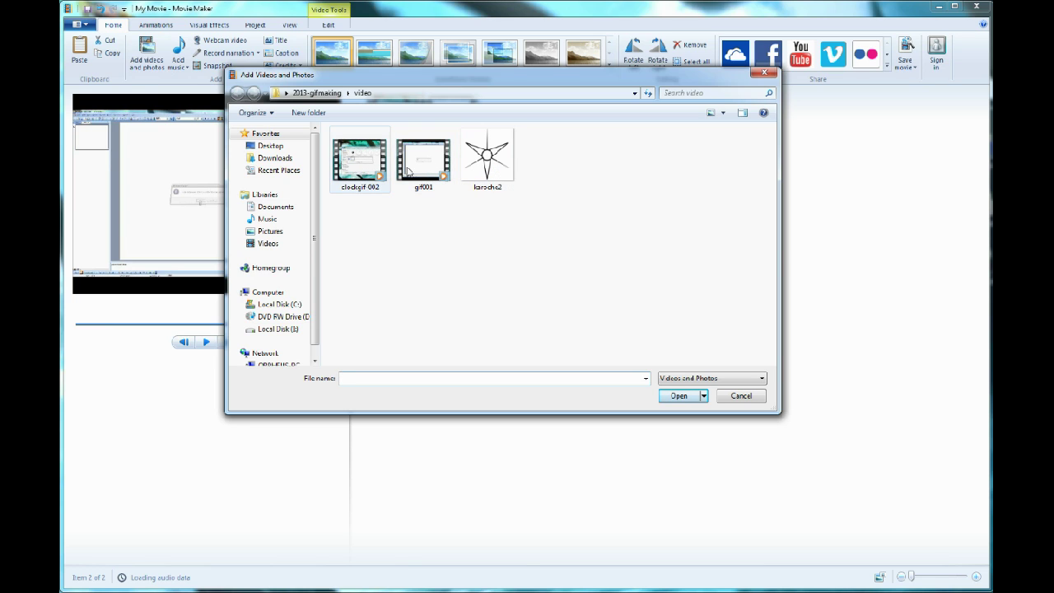
click(496, 170)
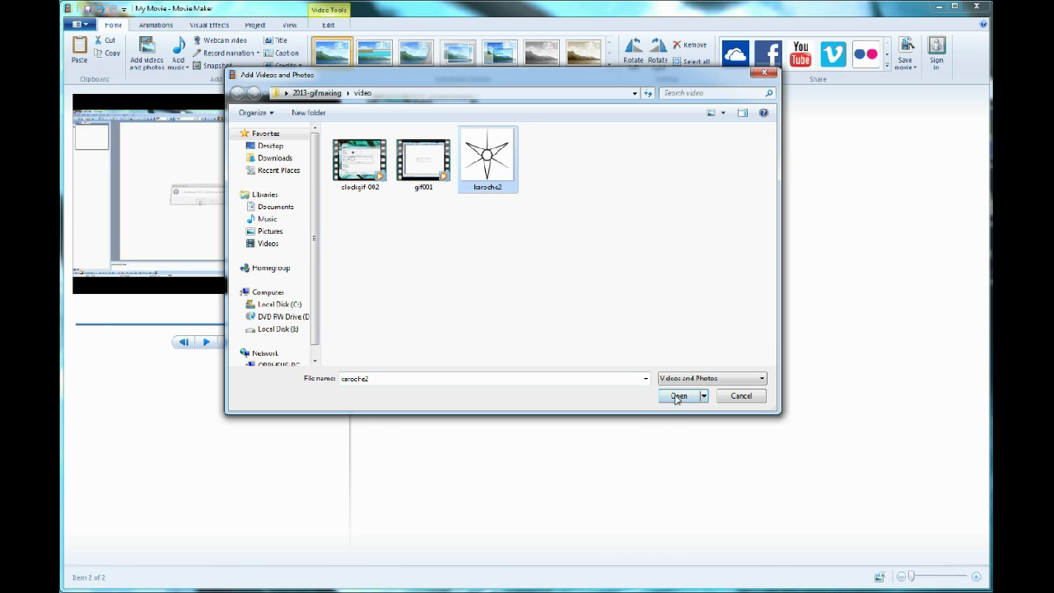
click(678, 395)
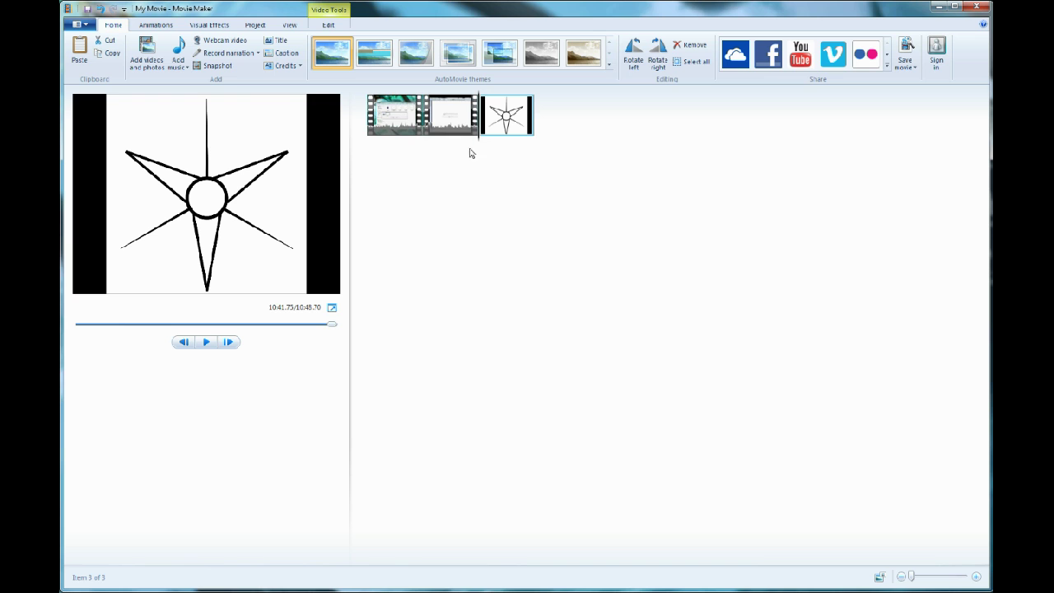
click(155, 71)
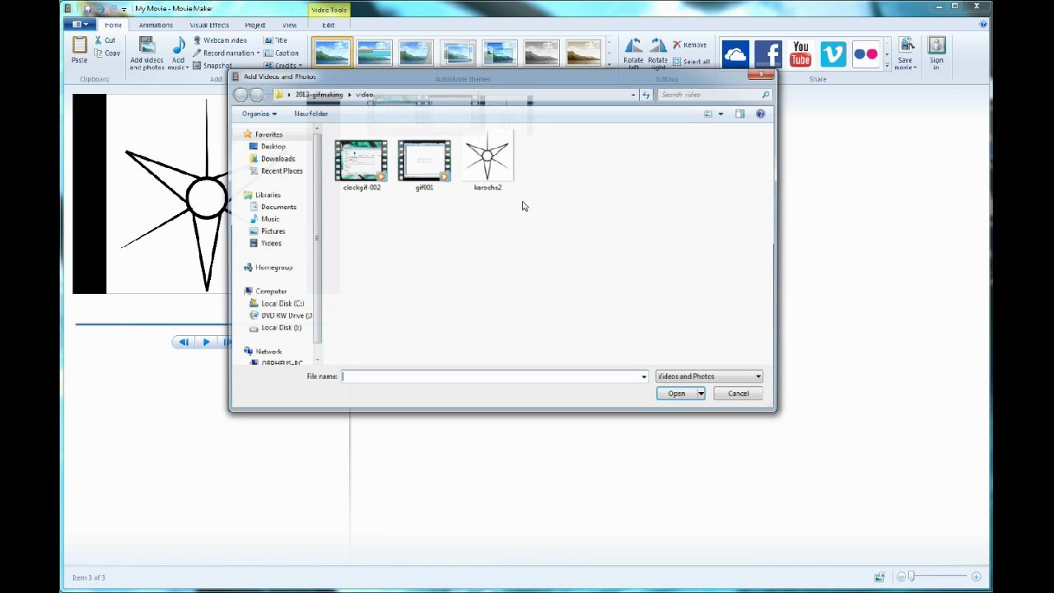
click(487, 158)
click(677, 395)
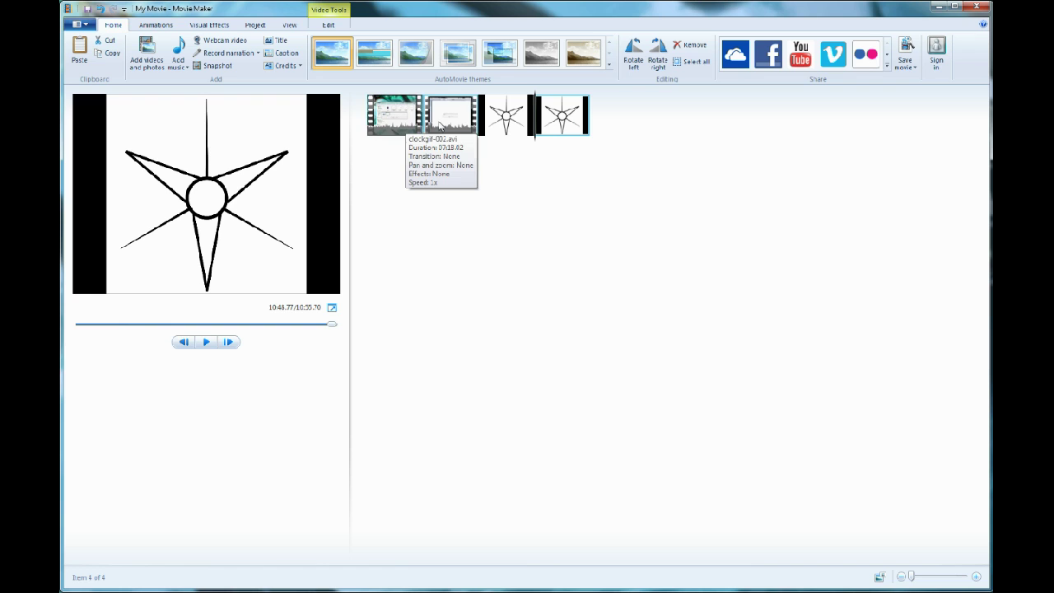
- Reorder the storyboard as karoche2, gif001, clockgif-002, karoche2, and preview the opening image
drag(471, 125, 392, 123)
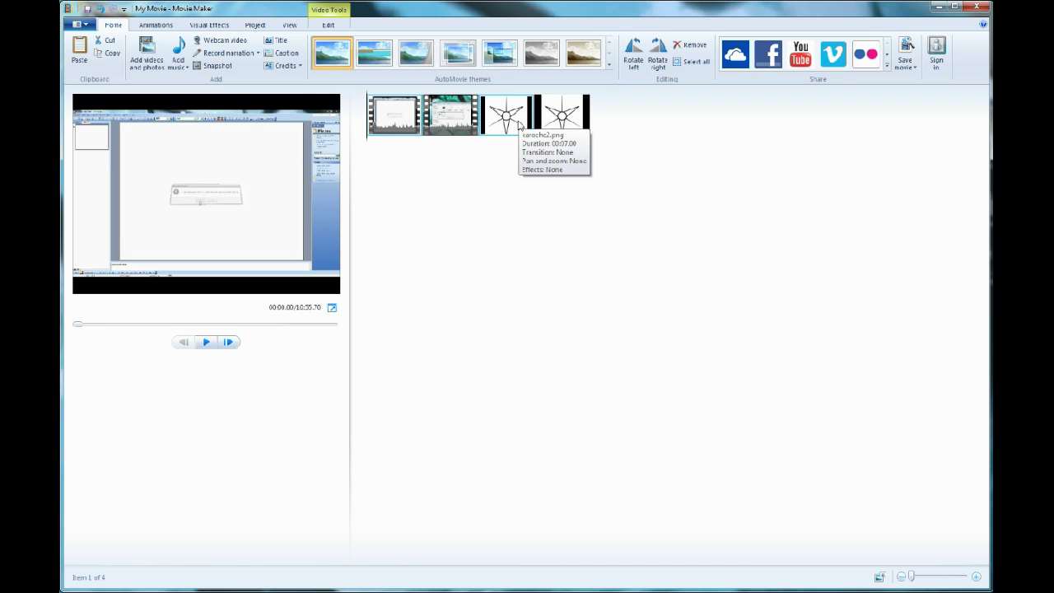
drag(519, 123, 393, 124)
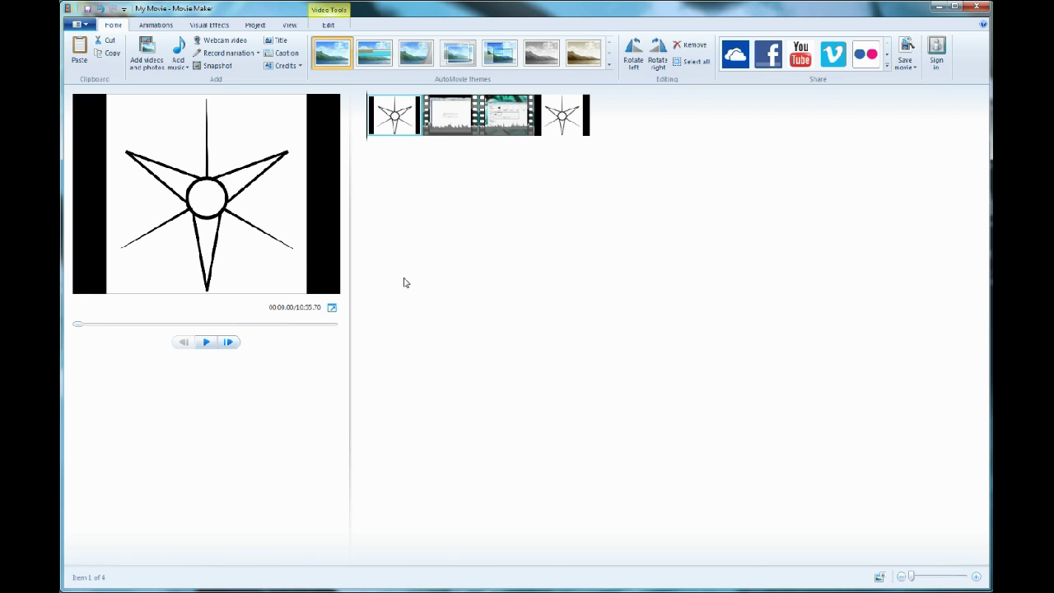
click(208, 342)
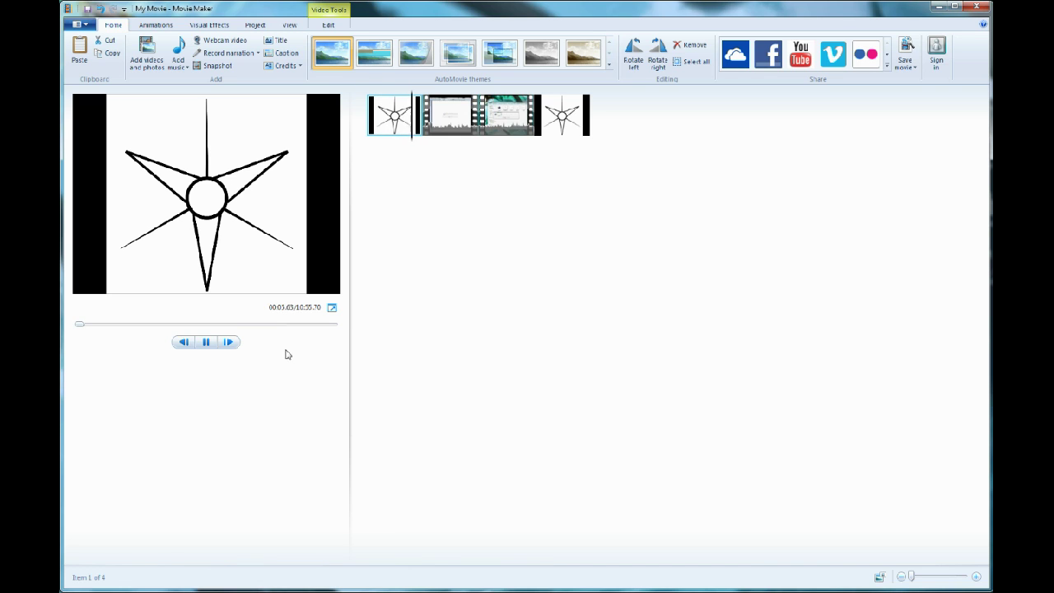
click(205, 341)
- Set the duration of both the opening and the closing karoche2 image to 3.00 seconds
click(397, 124)
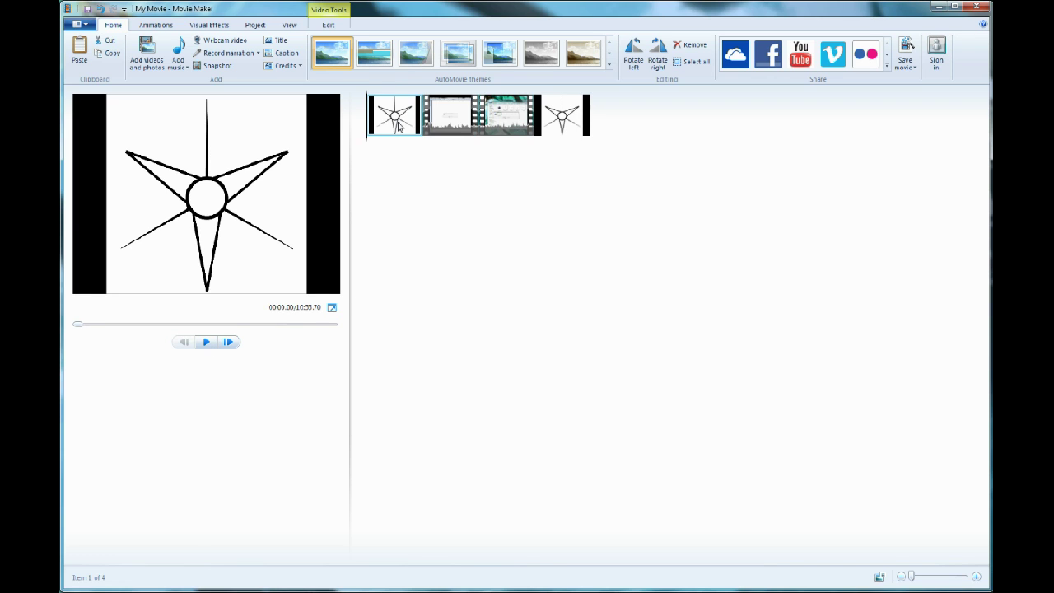
click(329, 25)
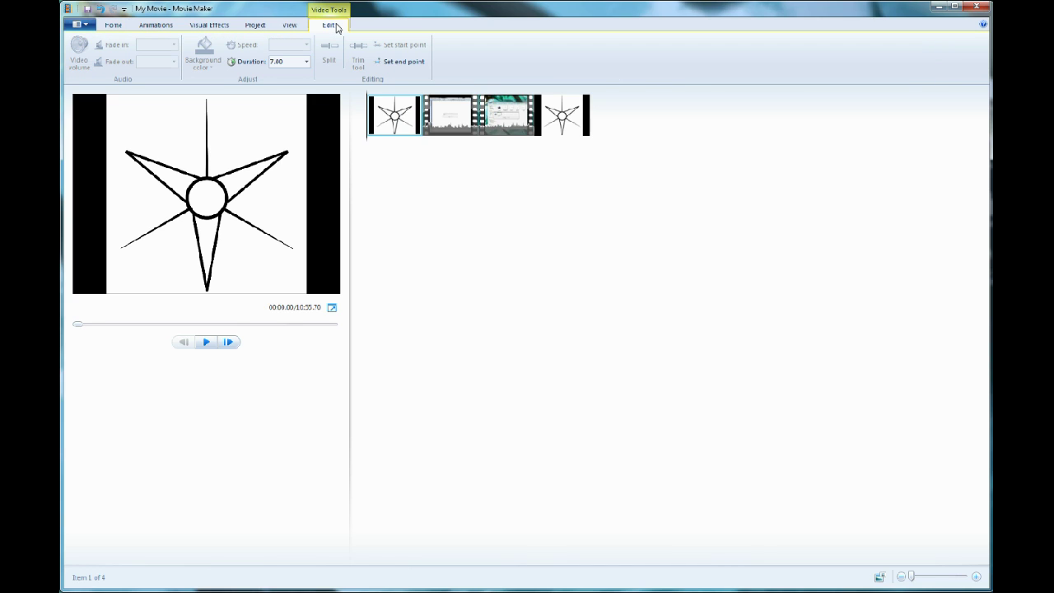
click(306, 62)
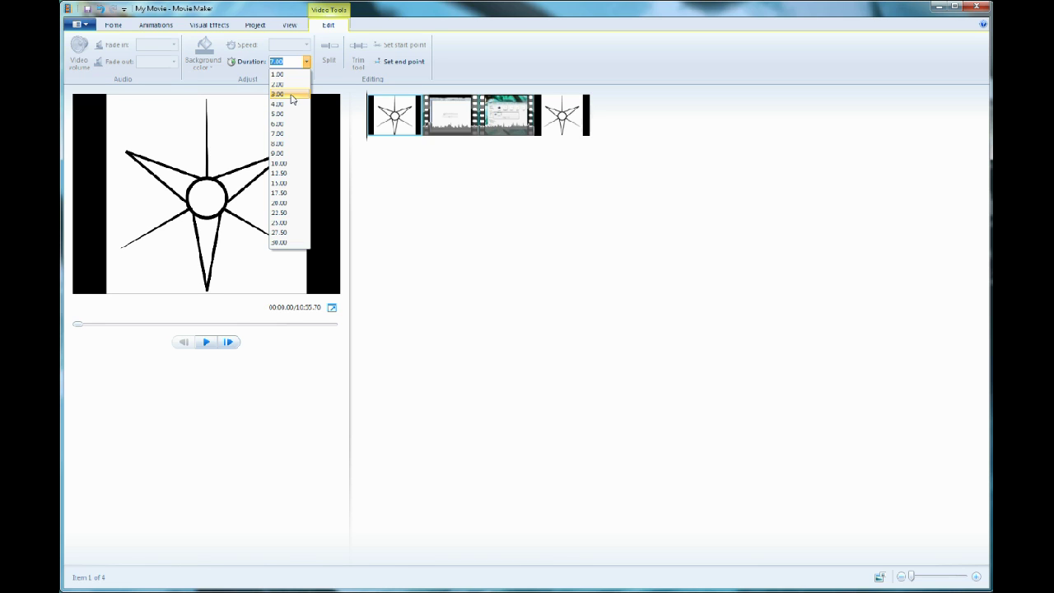
click(291, 96)
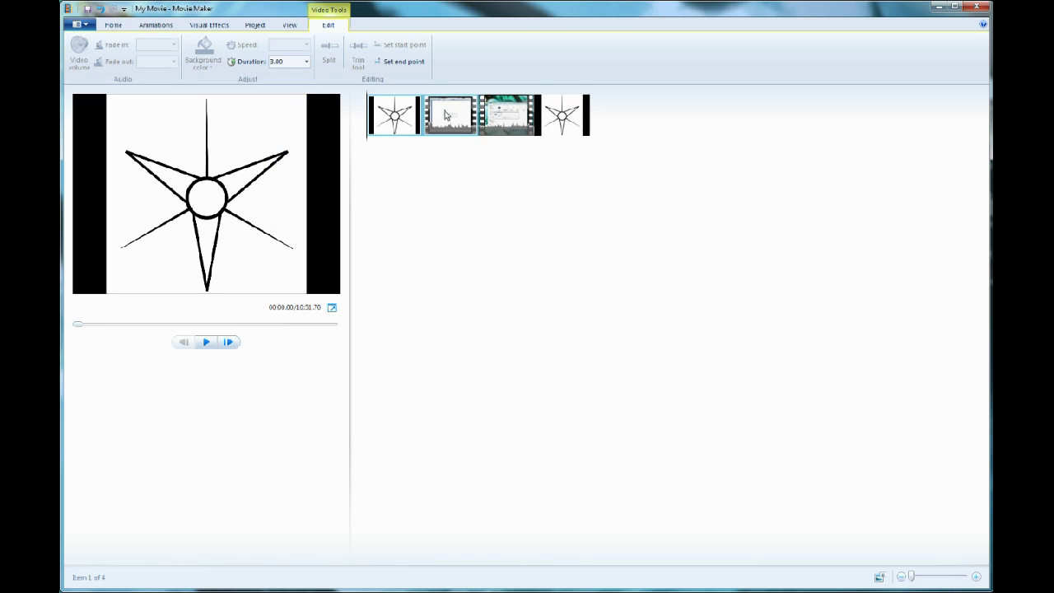
click(563, 124)
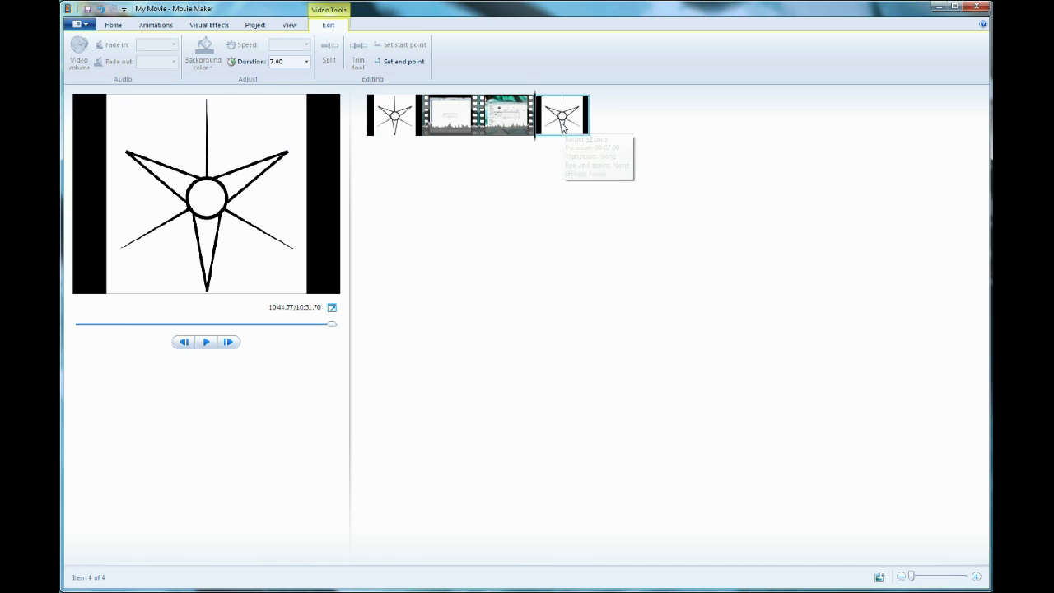
click(307, 62)
click(290, 96)
- Play the movie from the opening image into the gif001 clip to check the shortened opening
click(411, 126)
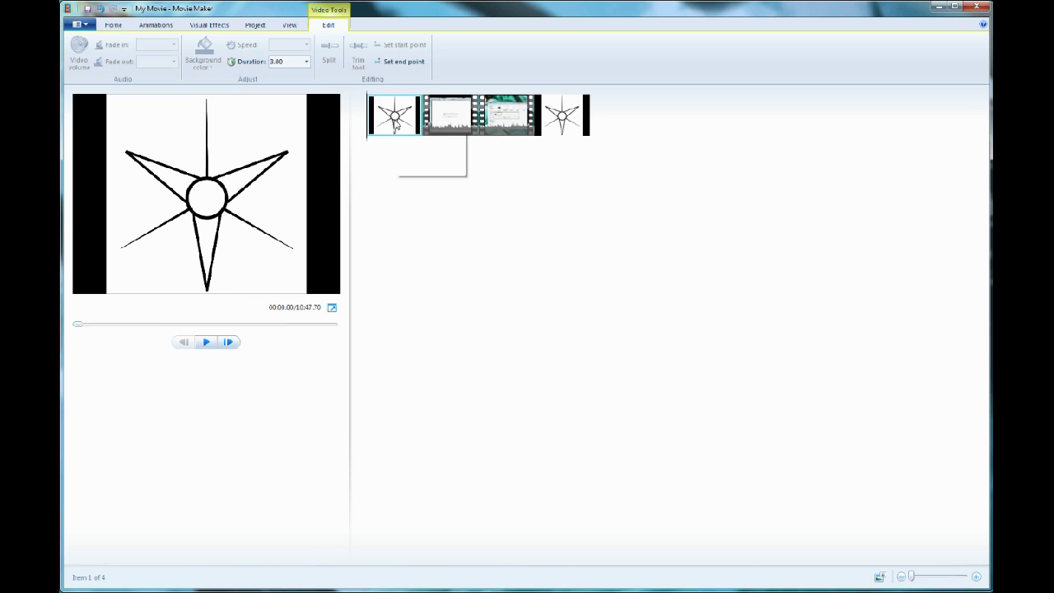
click(206, 343)
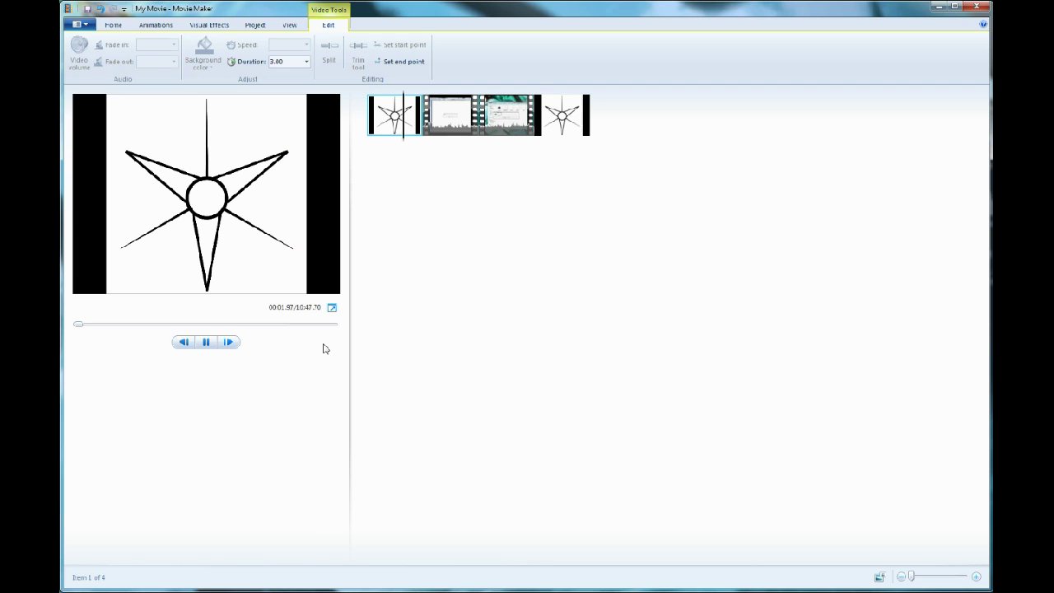
click(207, 342)
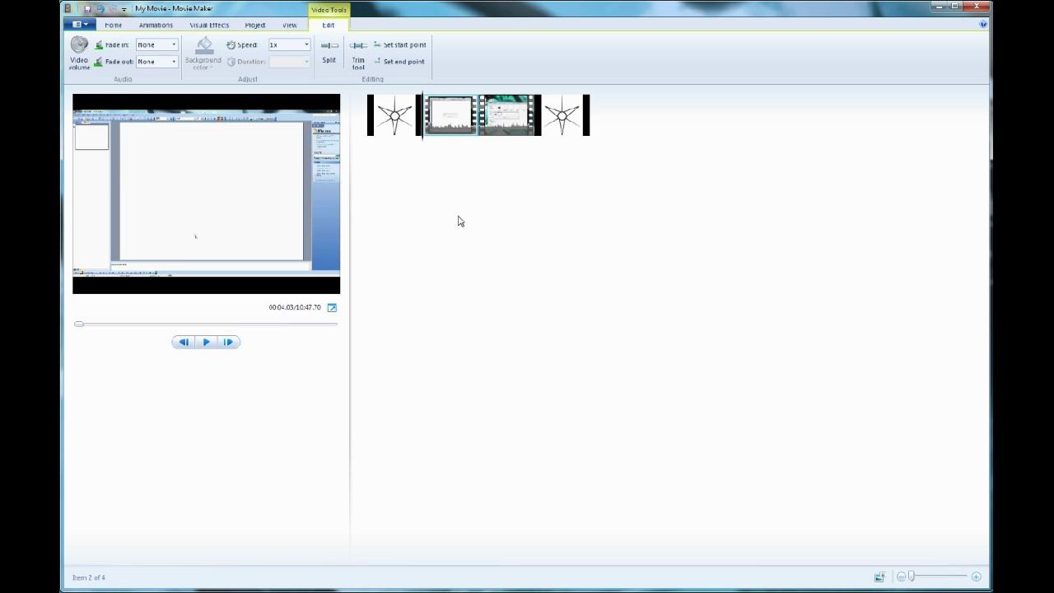
- Duplicate the gif001 clip on the storyboard by copying and pasting it
mouse_move(452, 127)
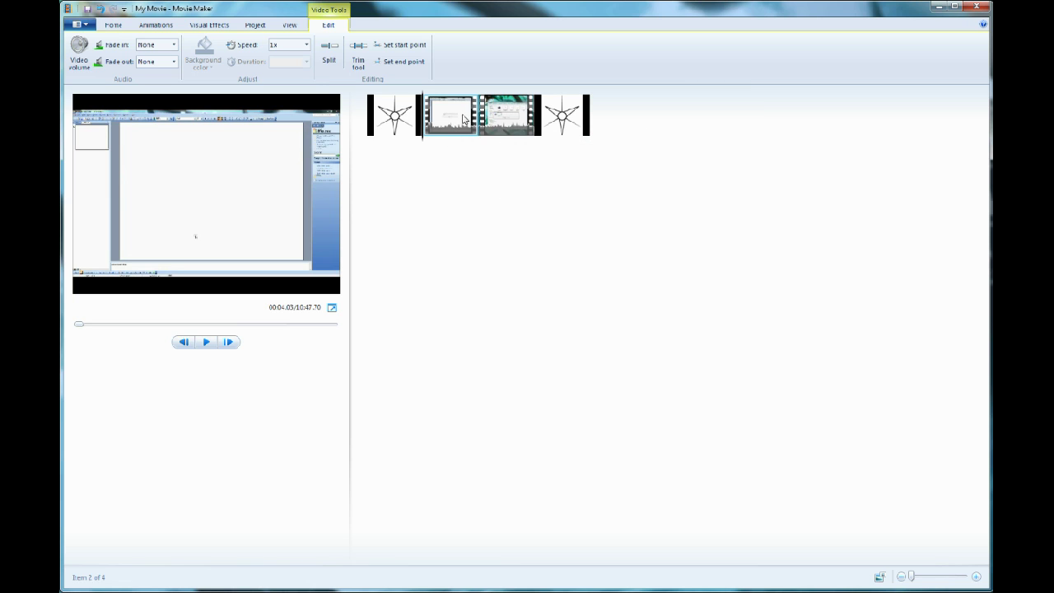
click(464, 121)
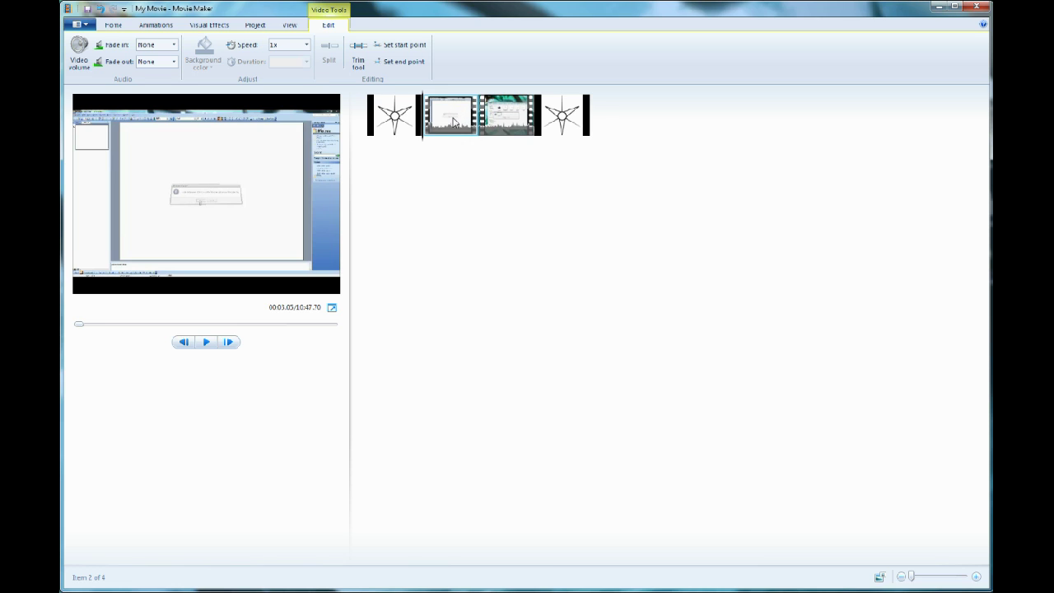
right_click(453, 122)
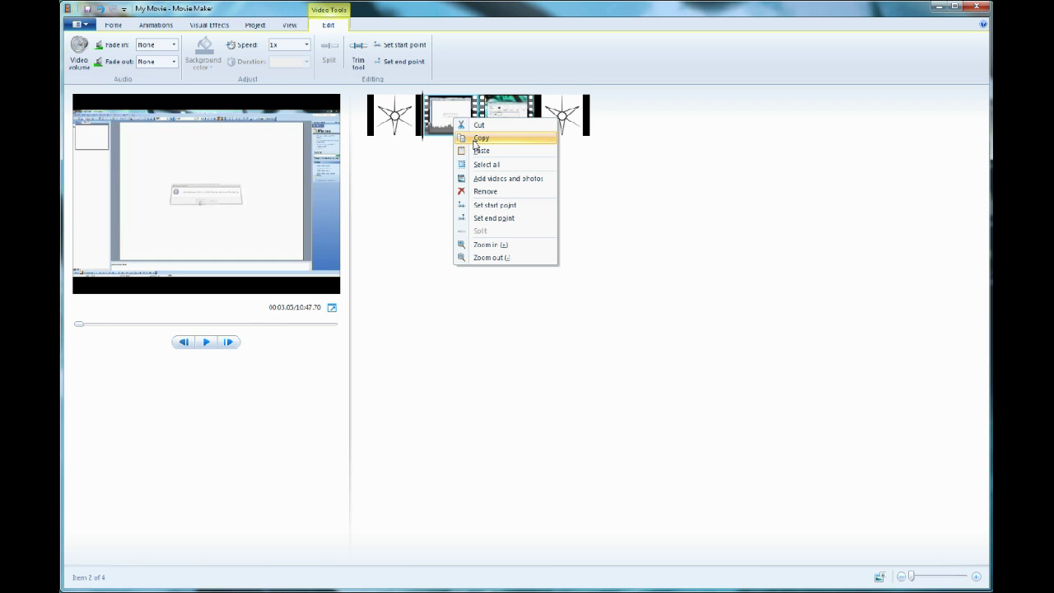
click(474, 137)
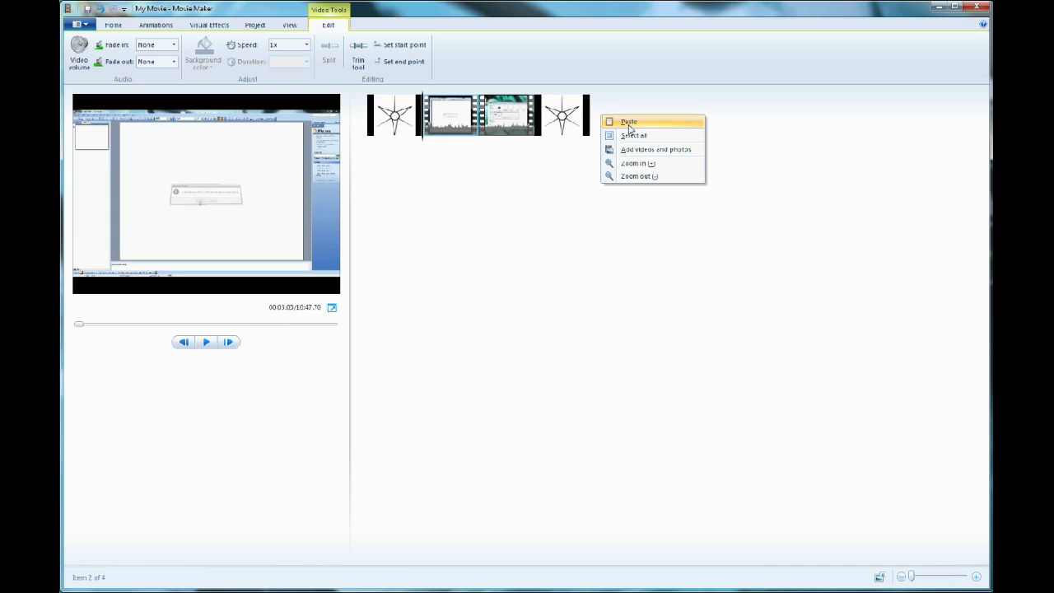
click(628, 123)
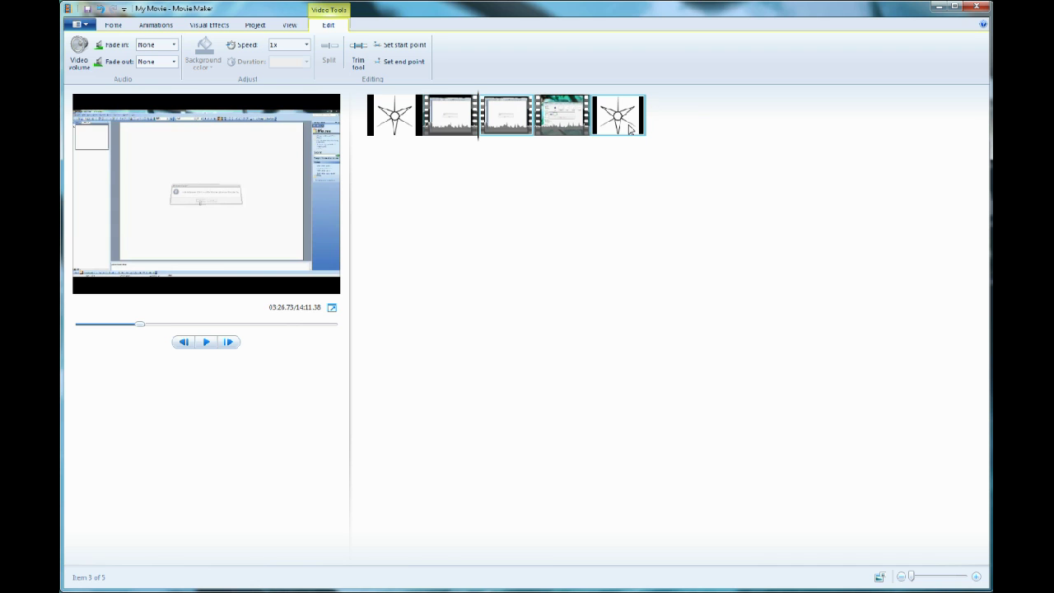
- Trim the first gif001 clip to start at 0.00 s and end at 132.88 s, and save the trim
click(462, 126)
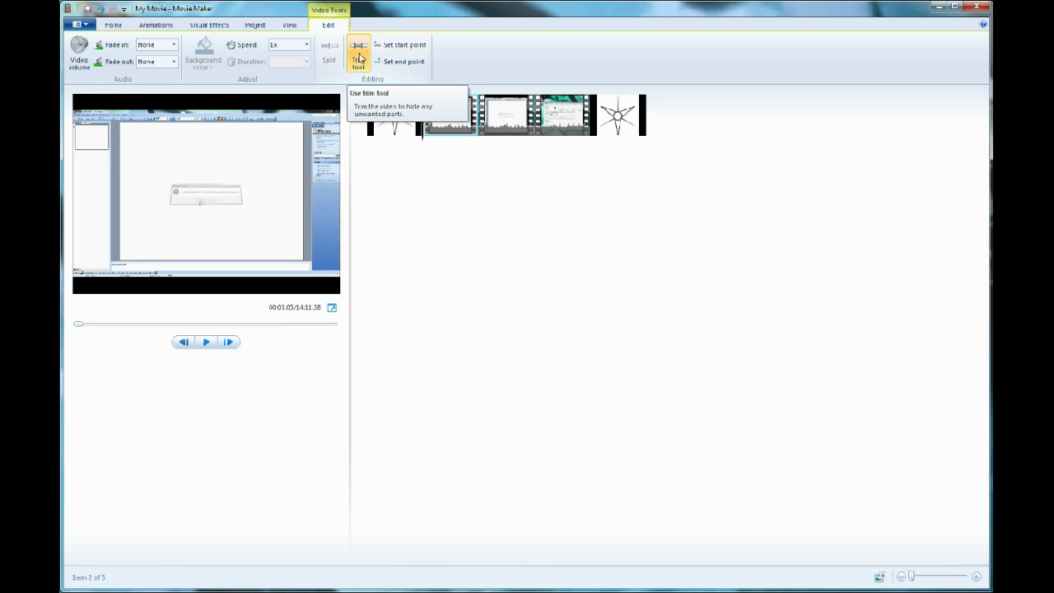
click(359, 58)
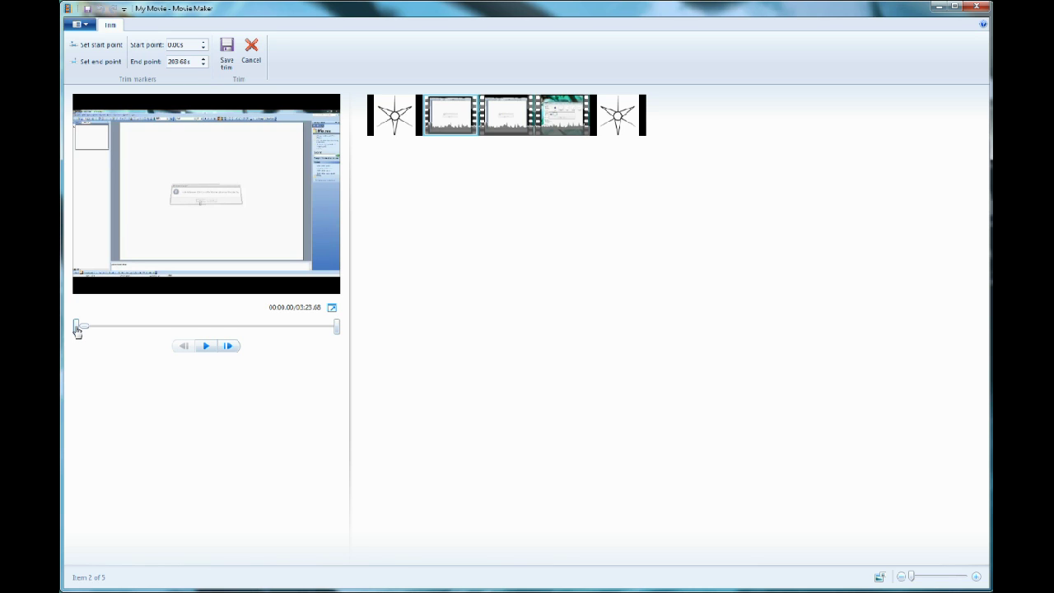
drag(76, 329, 138, 334)
drag(337, 330, 274, 329)
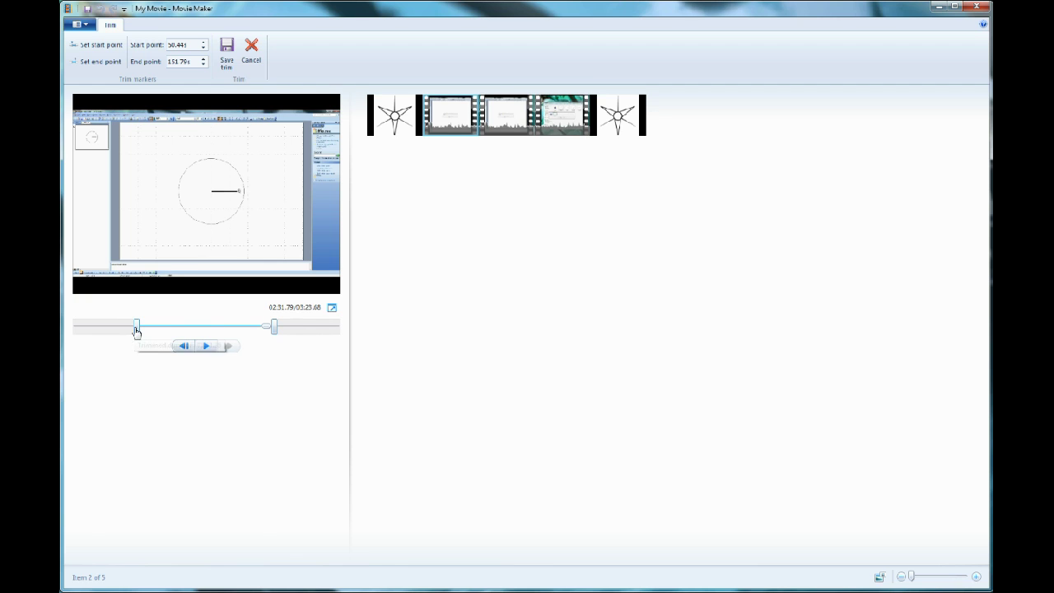
drag(138, 330, 76, 330)
drag(275, 330, 254, 330)
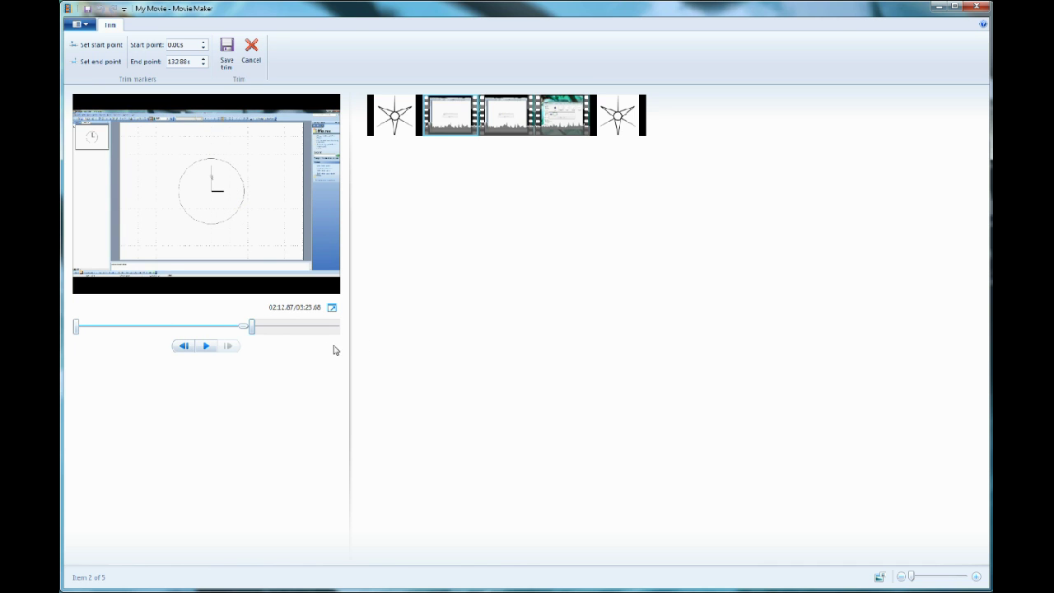
mouse_move(238, 329)
mouse_down()
mouse_move(79, 328)
mouse_move(258, 329)
mouse_up()
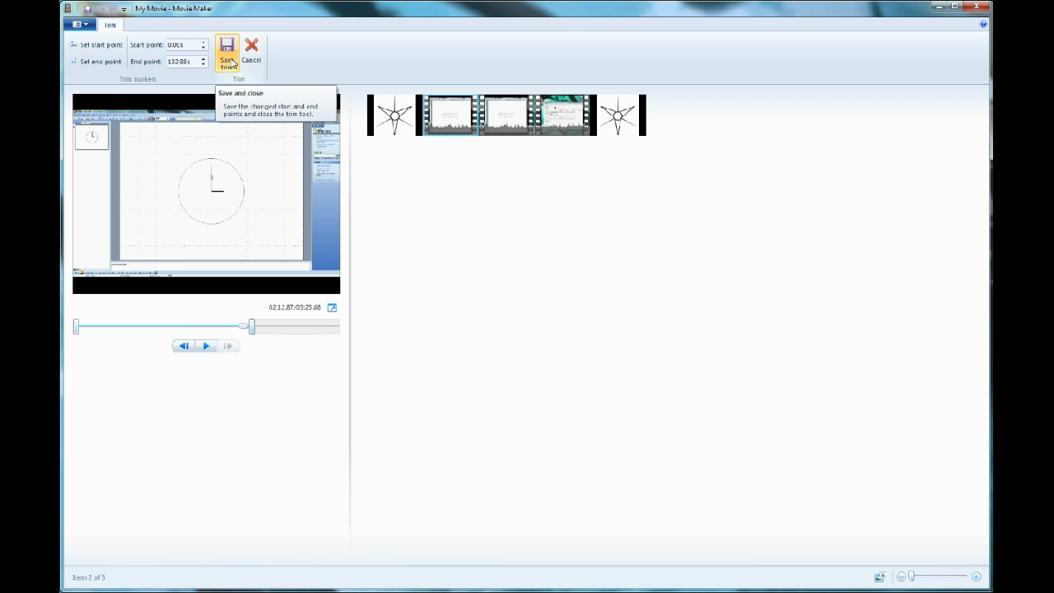
click(227, 57)
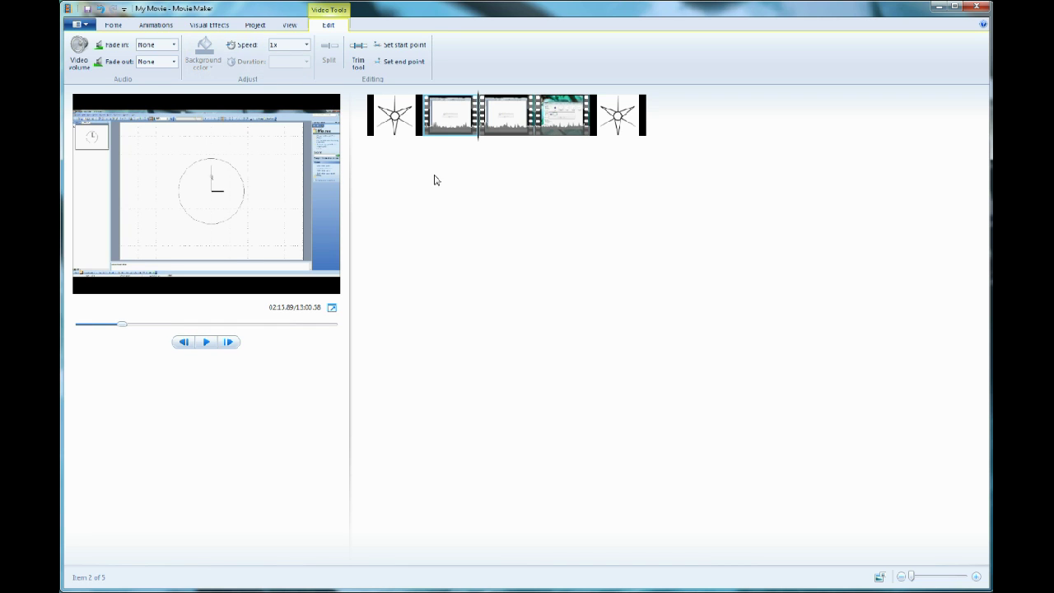
- Trim the second gif001 clip to start at 132.88 s, keeping its end point at 203.68 s, and save the trim
mouse_move(443, 127)
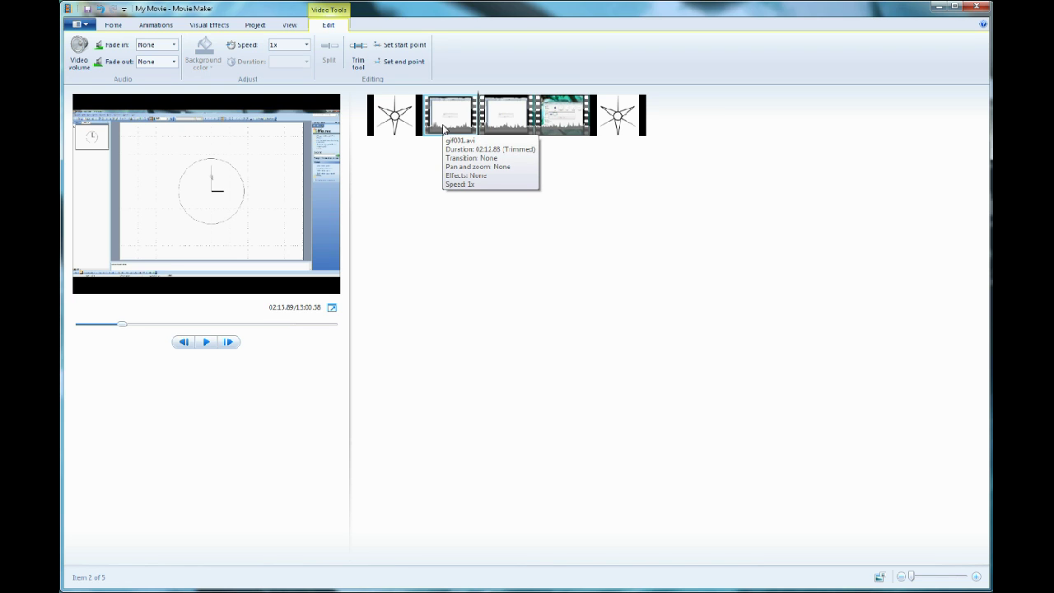
mouse_move(505, 125)
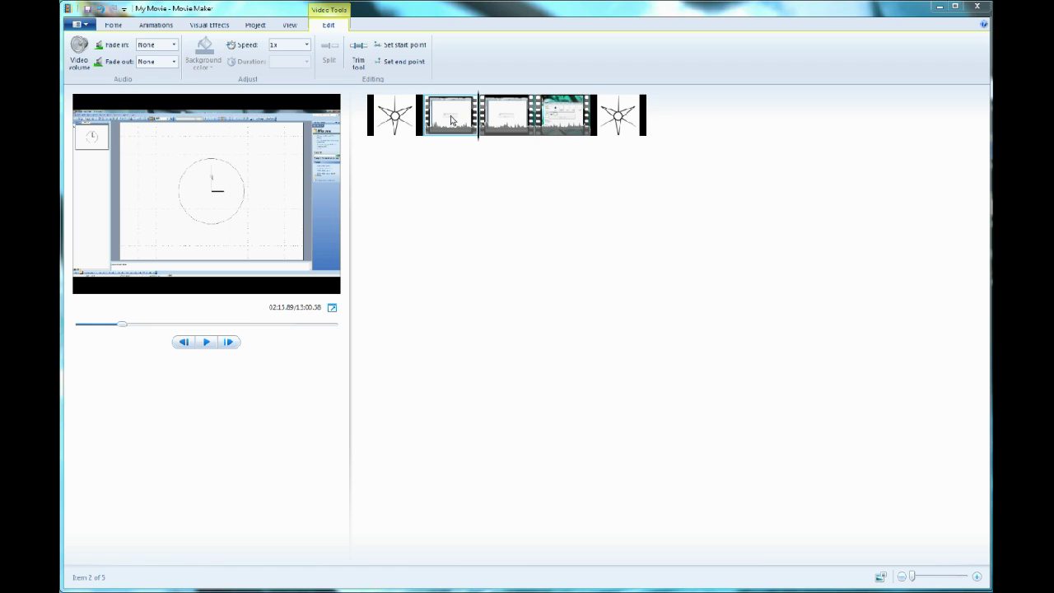
click(503, 116)
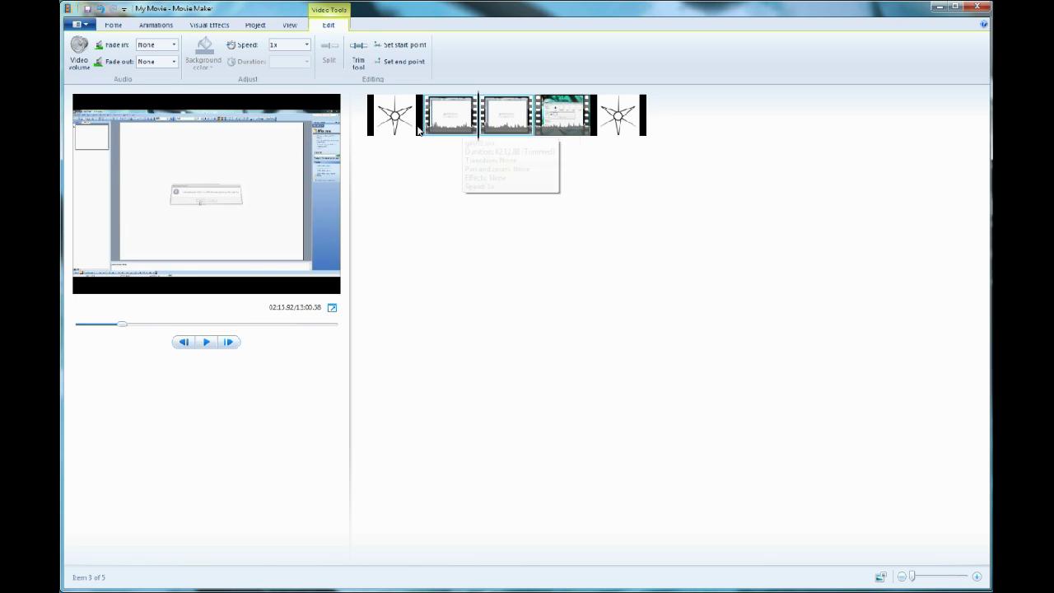
click(358, 56)
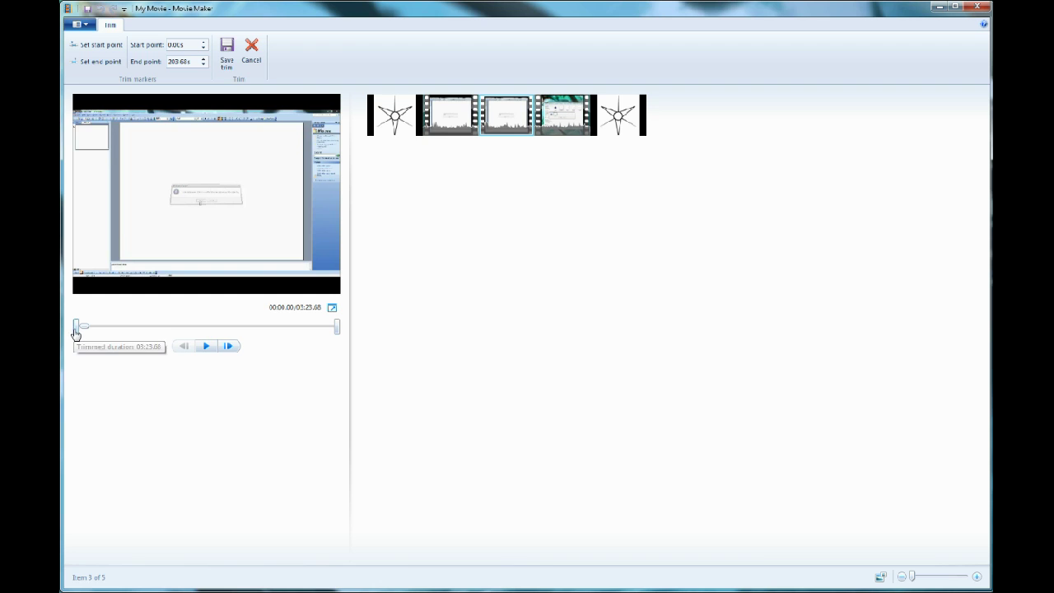
drag(77, 329, 236, 331)
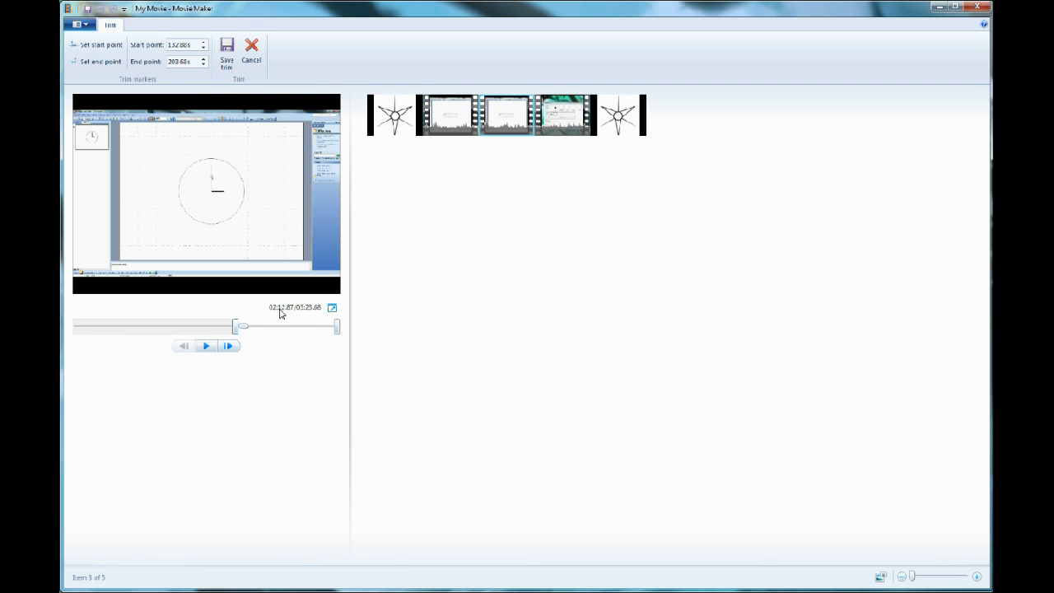
click(227, 57)
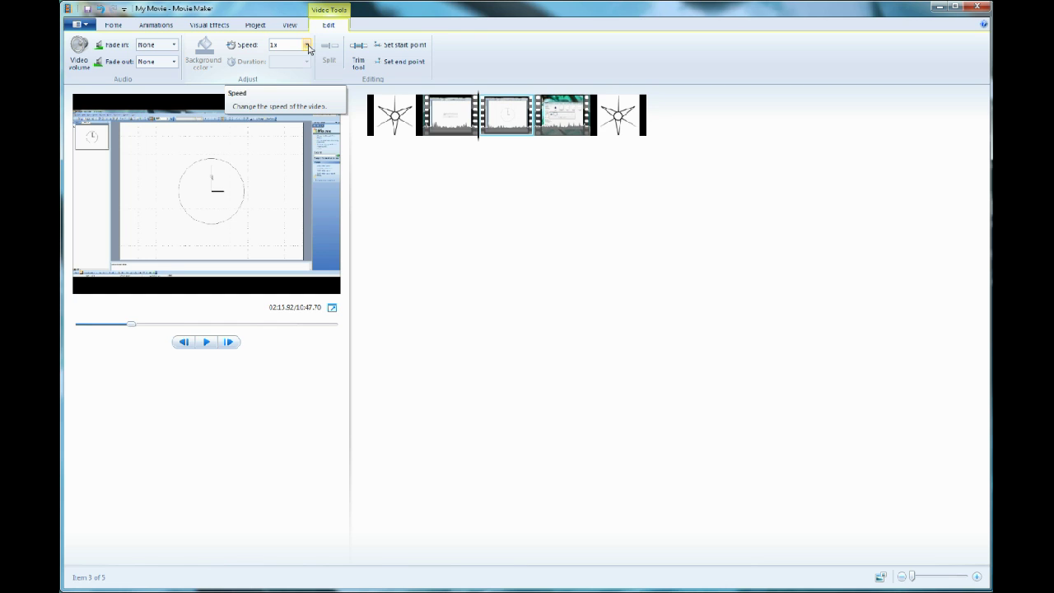
- Set the speed of the second gif001 clip to 4x and play it briefly to check the faster playback
click(307, 48)
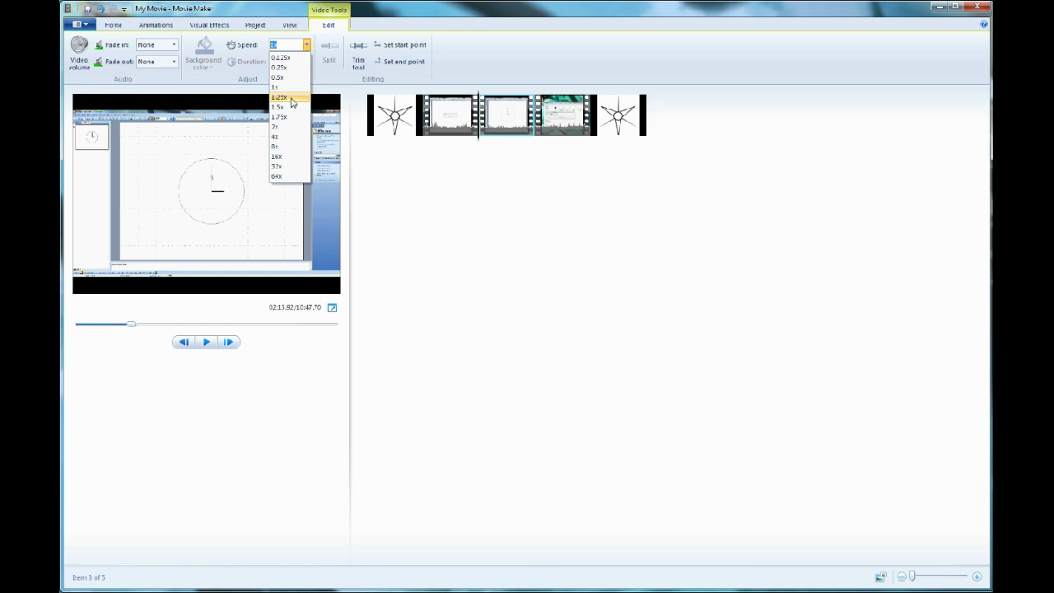
click(287, 138)
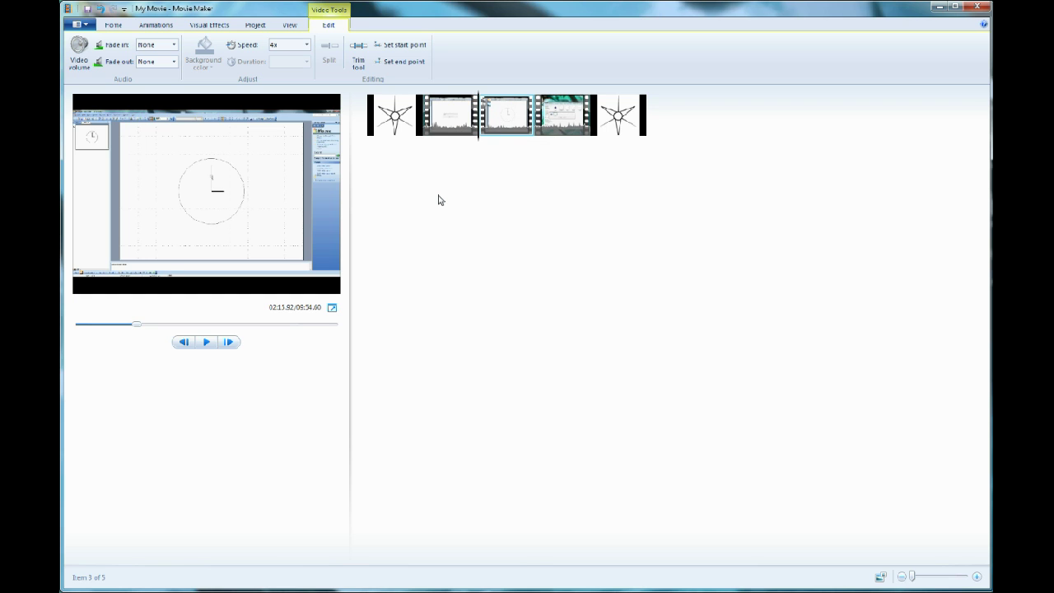
click(440, 129)
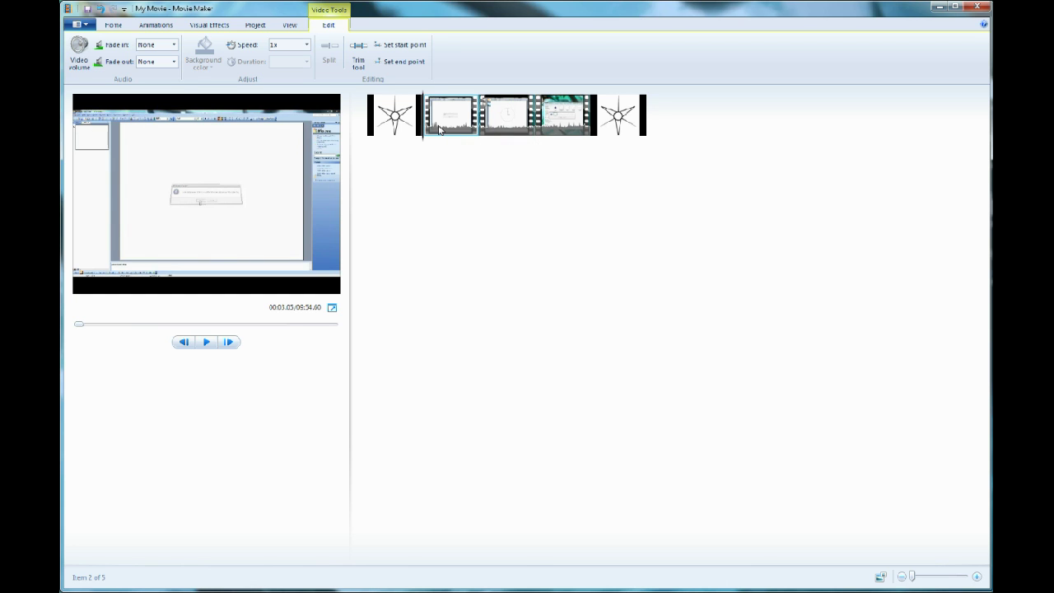
click(510, 129)
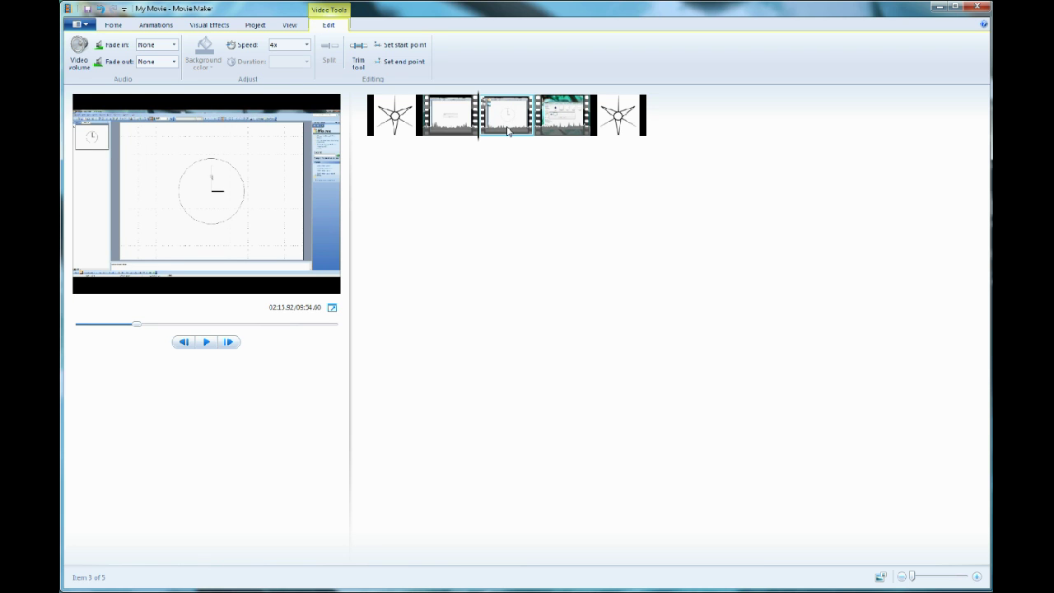
click(206, 344)
click(206, 344)
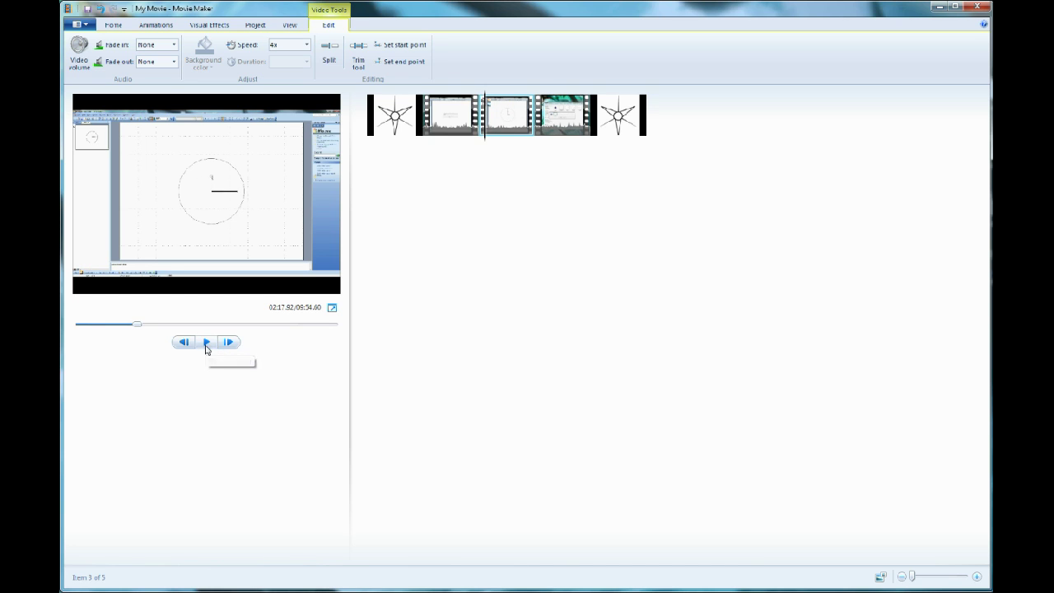
- Turn the video volume all the way down for the first and the second gif001 clips
click(432, 122)
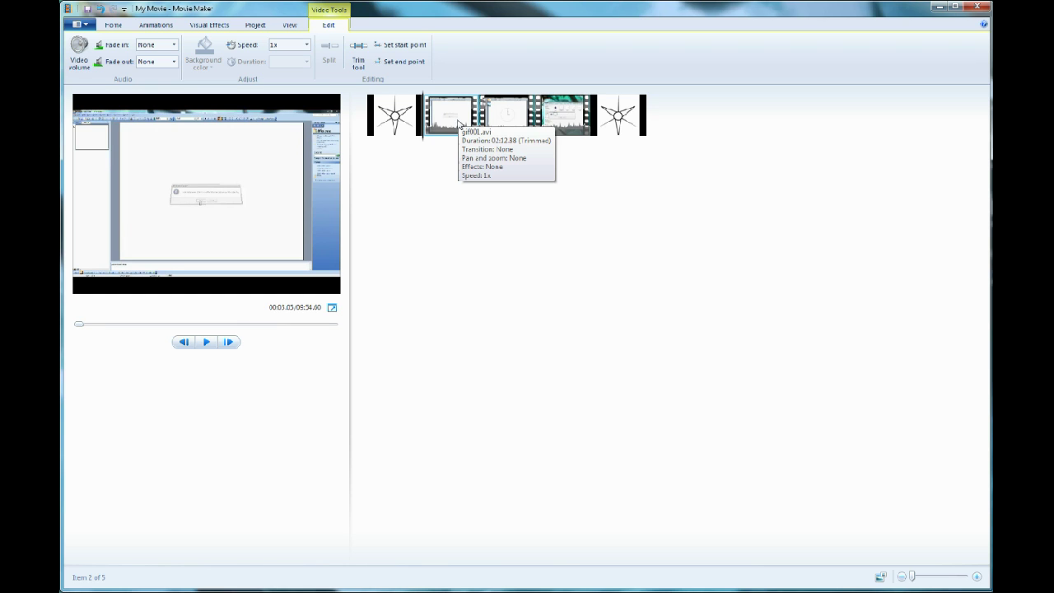
click(82, 58)
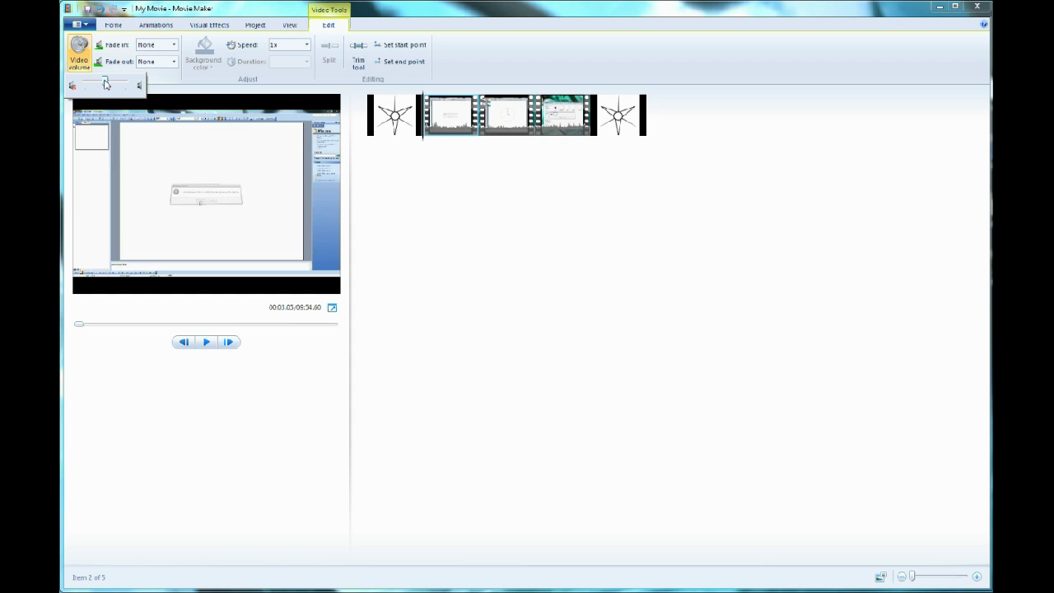
drag(105, 83, 76, 88)
click(505, 115)
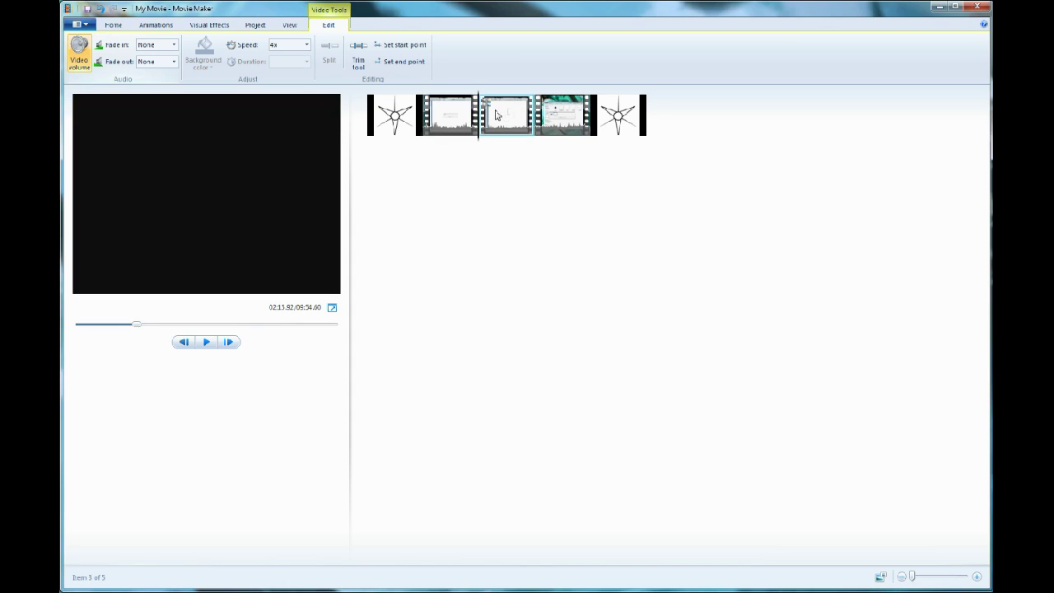
click(82, 54)
drag(105, 81, 79, 84)
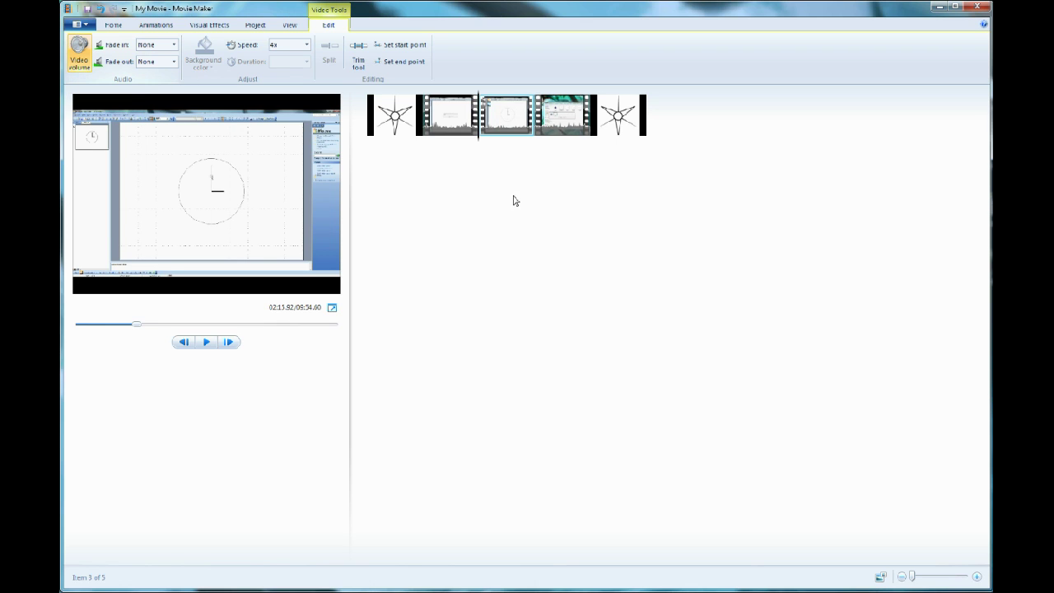
- Add the audio file 2013-audio-part1 from the Desktop's 2013-gifmaking > video folder as the movie's music
click(114, 26)
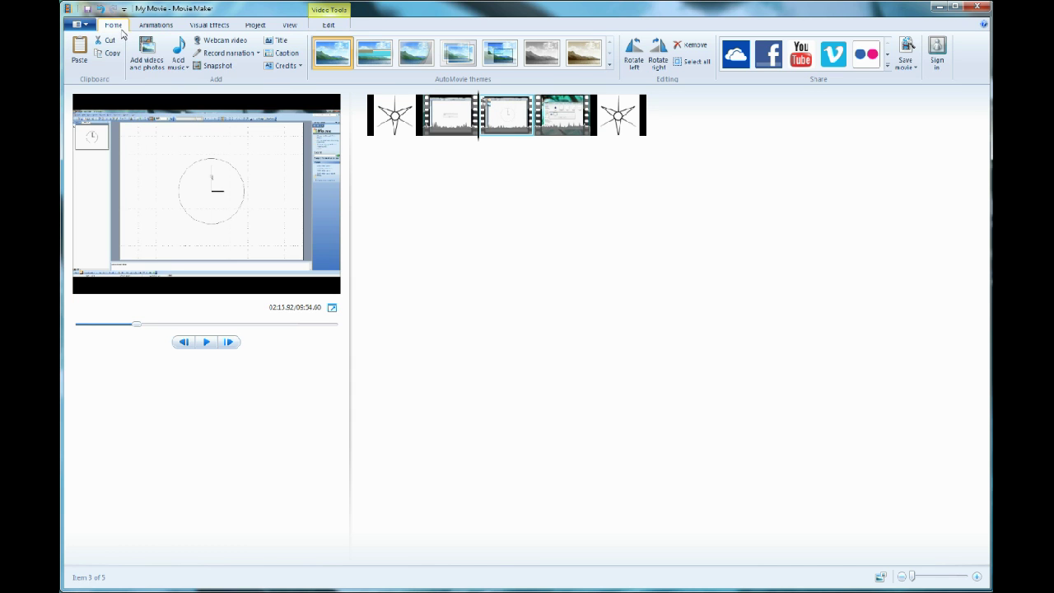
click(183, 67)
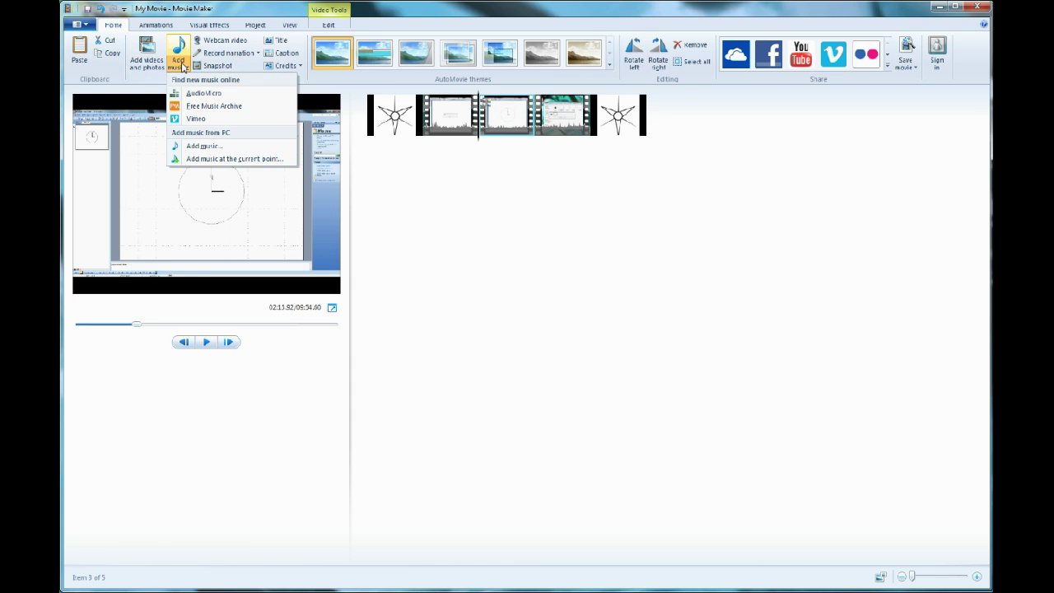
click(206, 146)
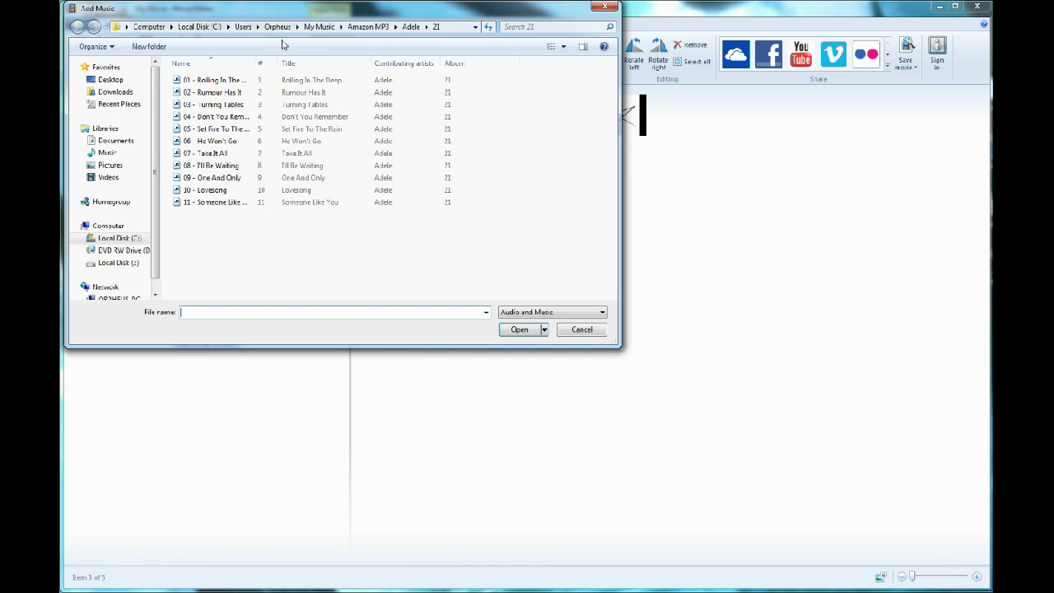
click(110, 79)
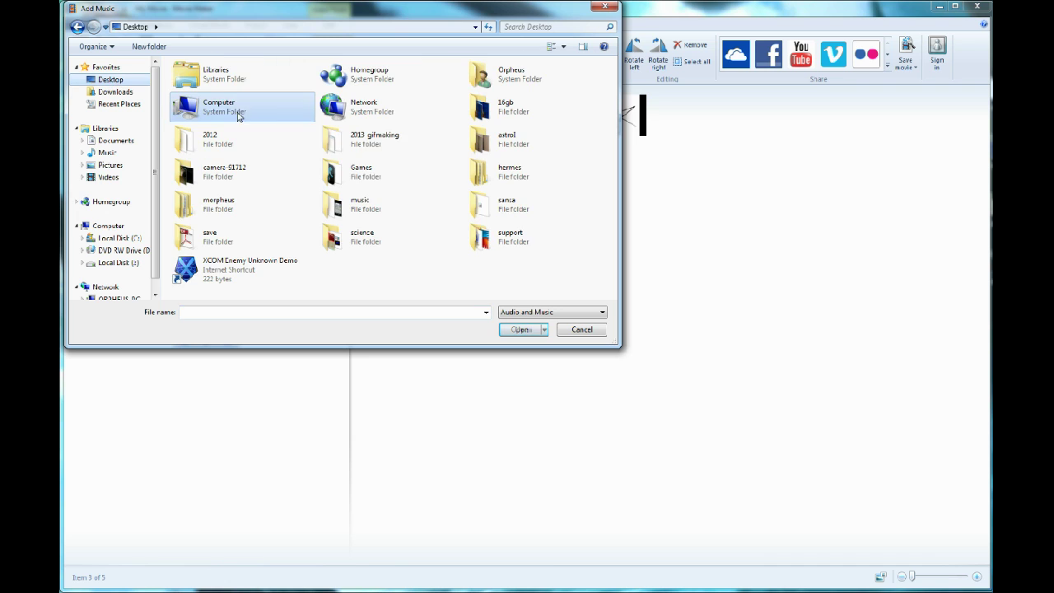
double_click(362, 148)
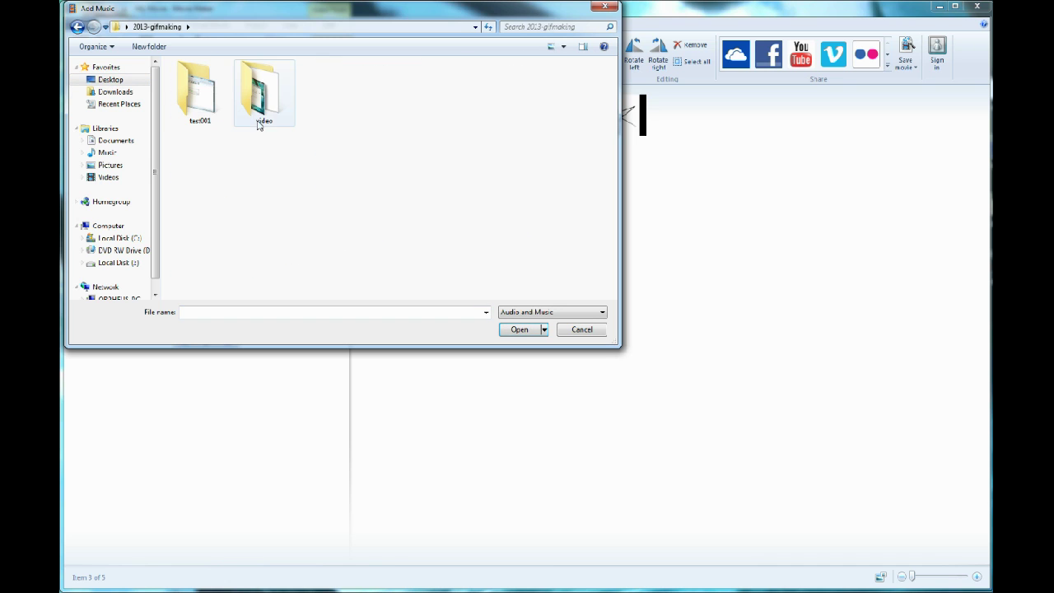
double_click(275, 100)
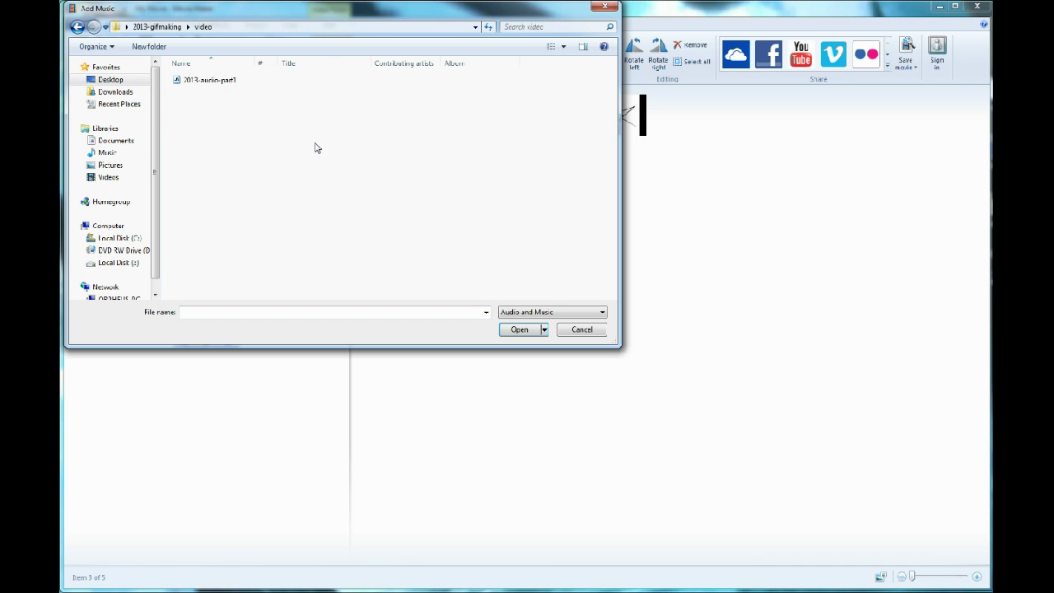
click(209, 82)
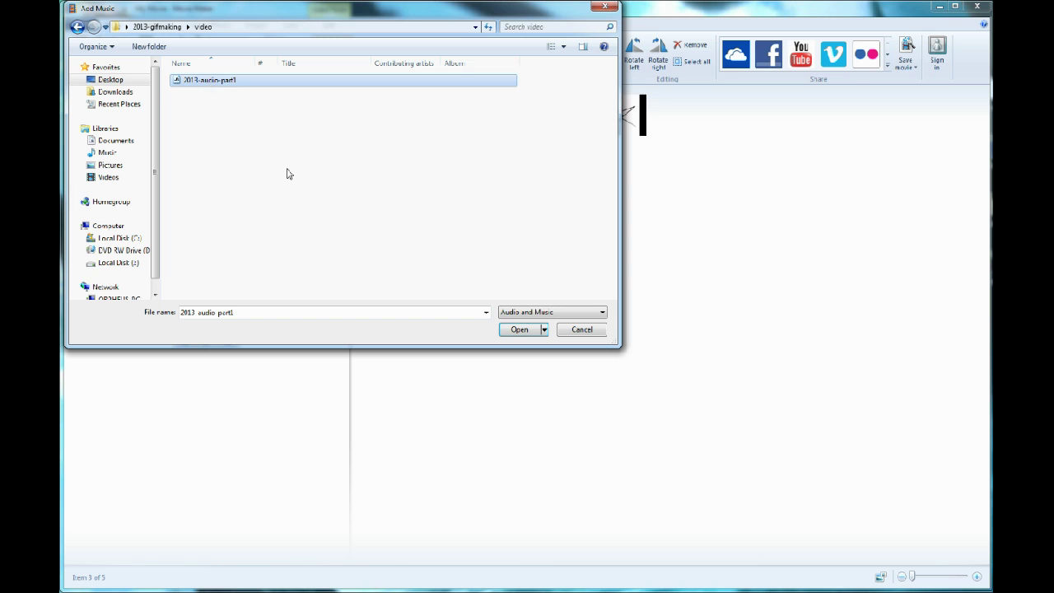
click(520, 330)
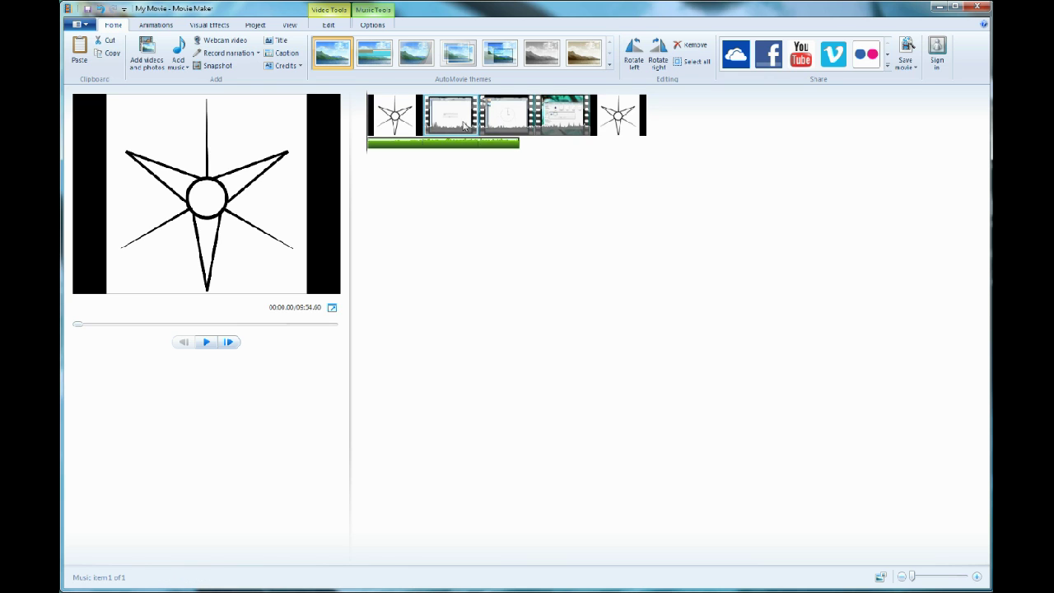
- Move the music track to begin with the first gif001 clip and play from the opening image to check its timing
drag(387, 149, 421, 150)
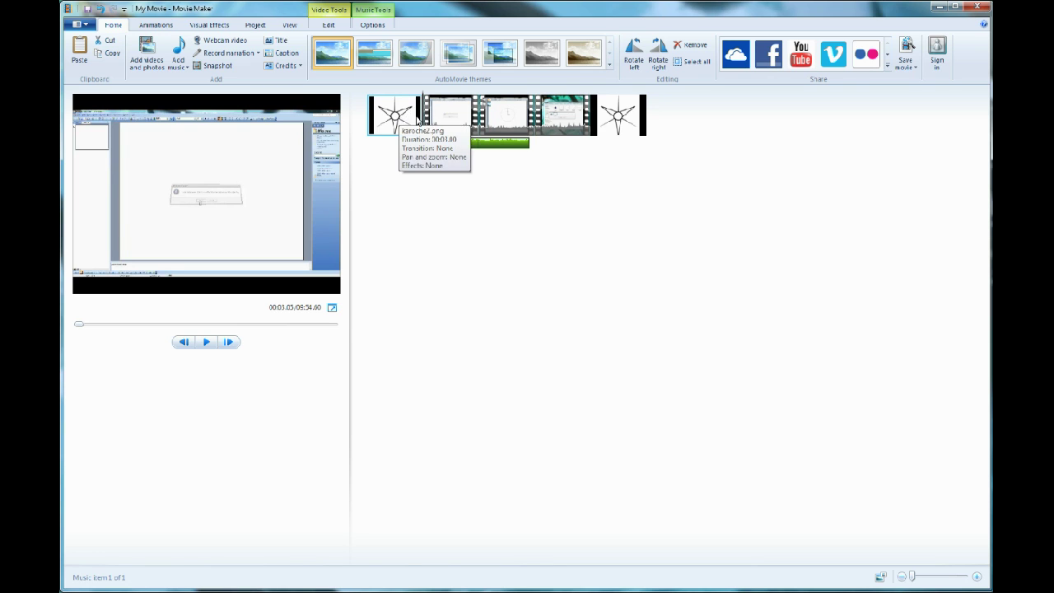
click(397, 120)
click(206, 342)
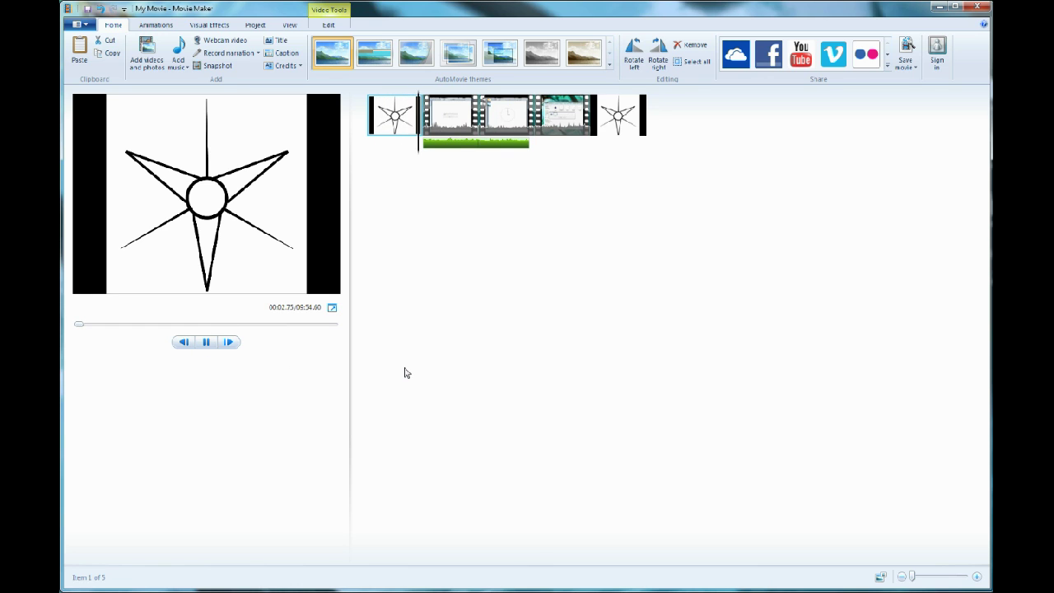
click(205, 345)
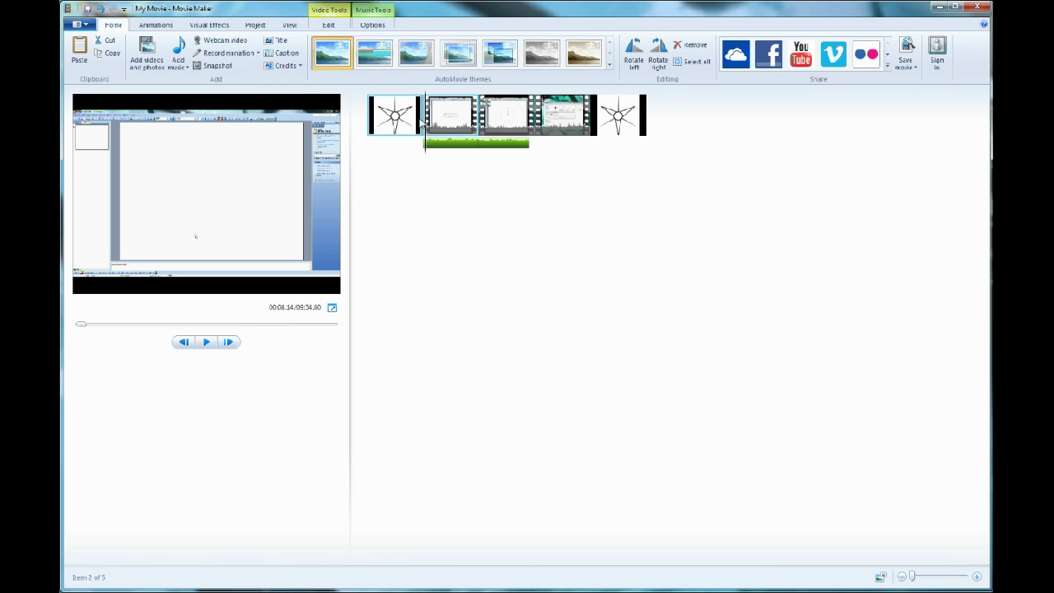
- Apply the first bow-tie transition to the first gif001 clip and the Bow tie - vertical transition to the closing karoche2 image
click(420, 121)
click(424, 124)
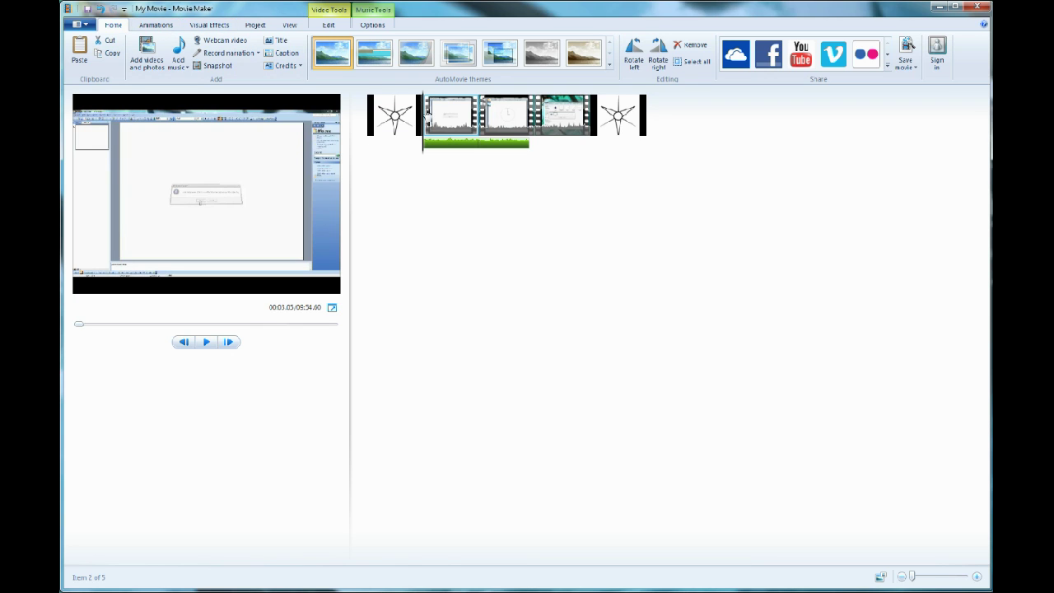
click(165, 27)
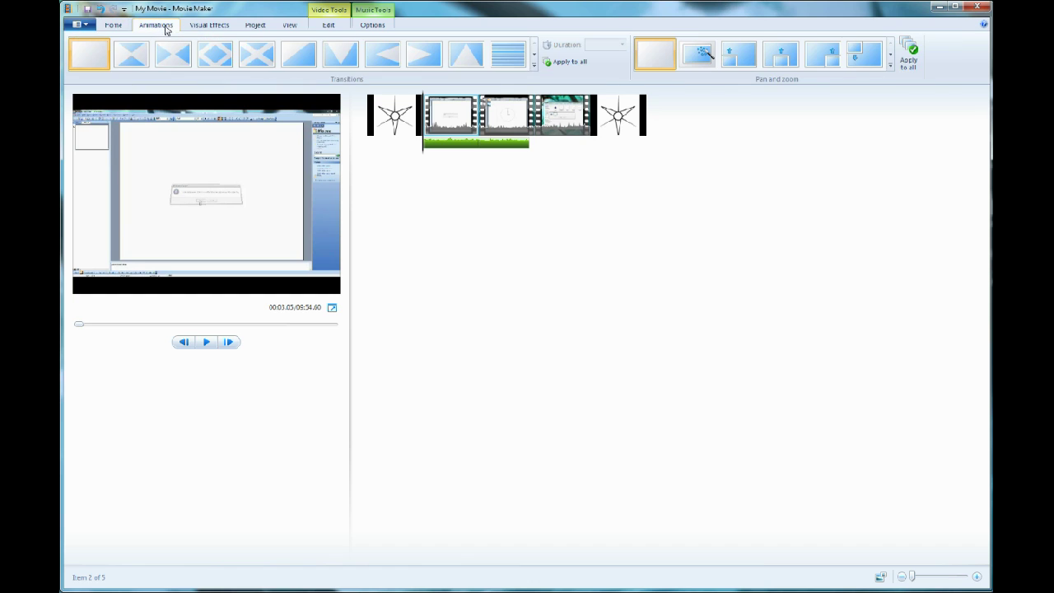
click(134, 64)
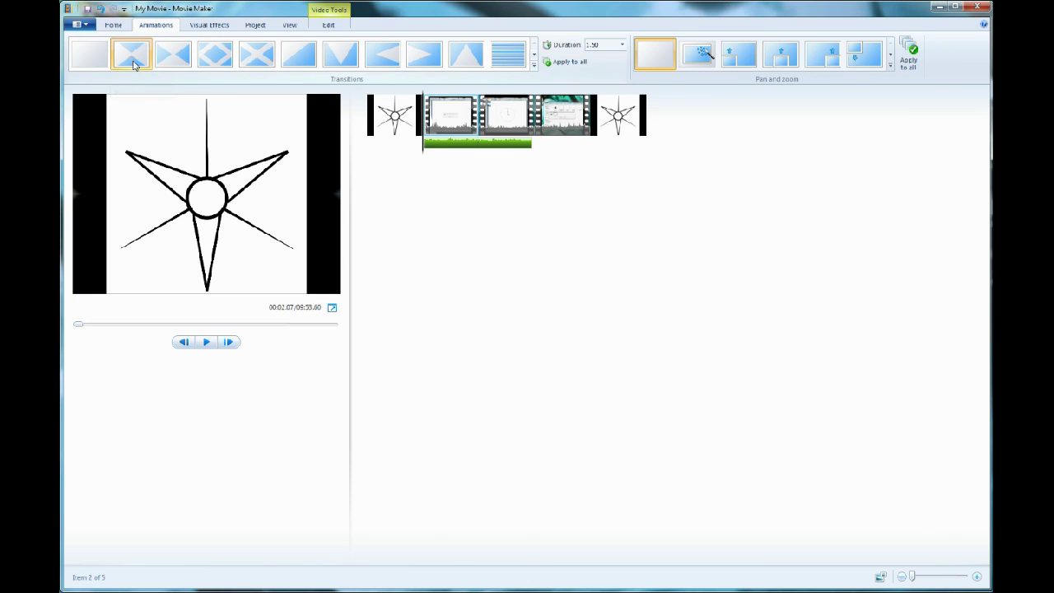
click(595, 121)
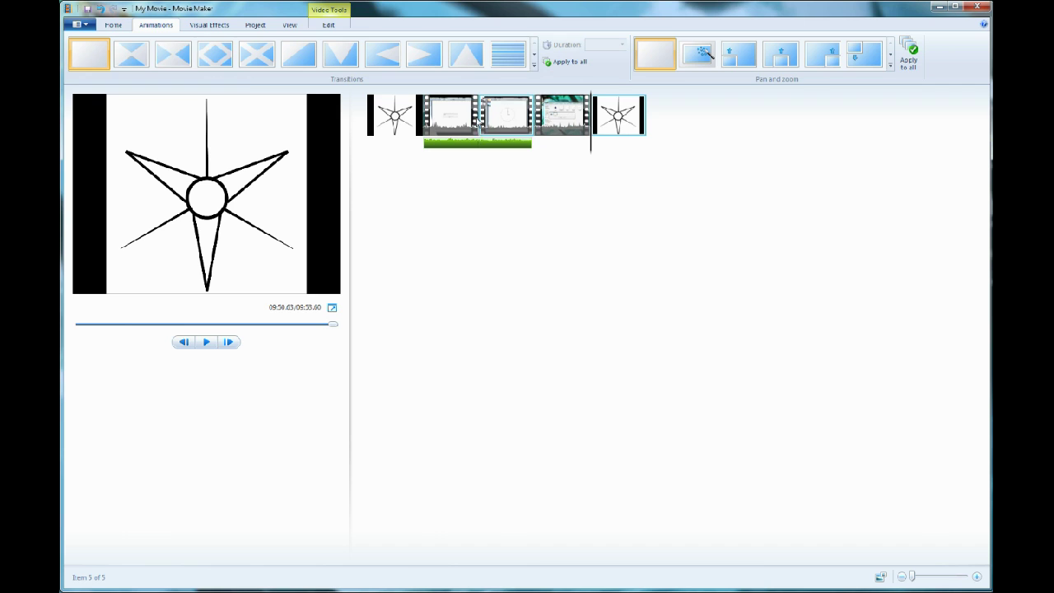
click(173, 53)
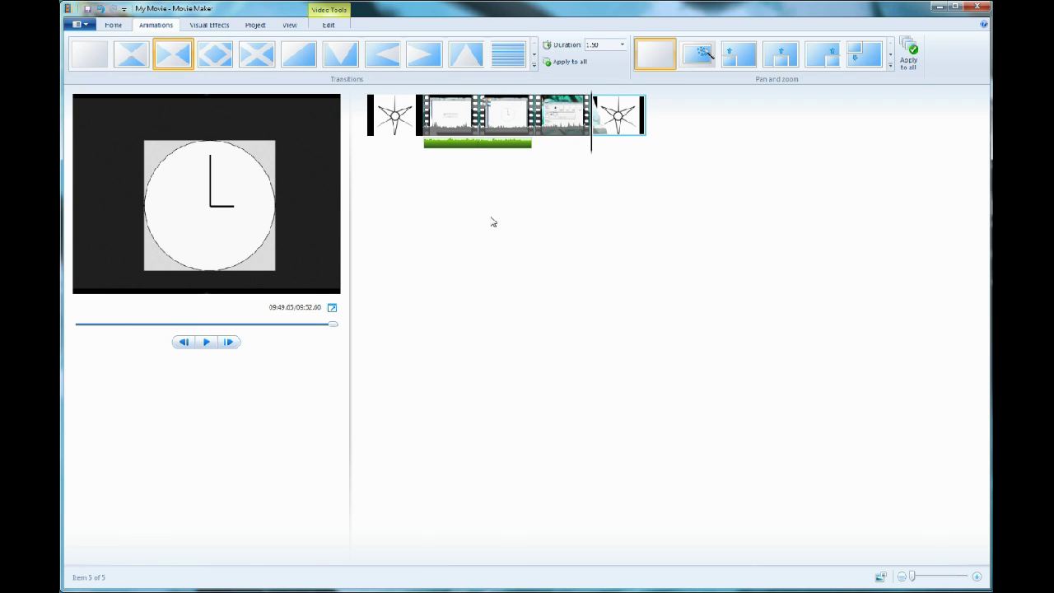
- Play the movie from the opening image into the first gif001 clip to check the transition and the music
click(401, 126)
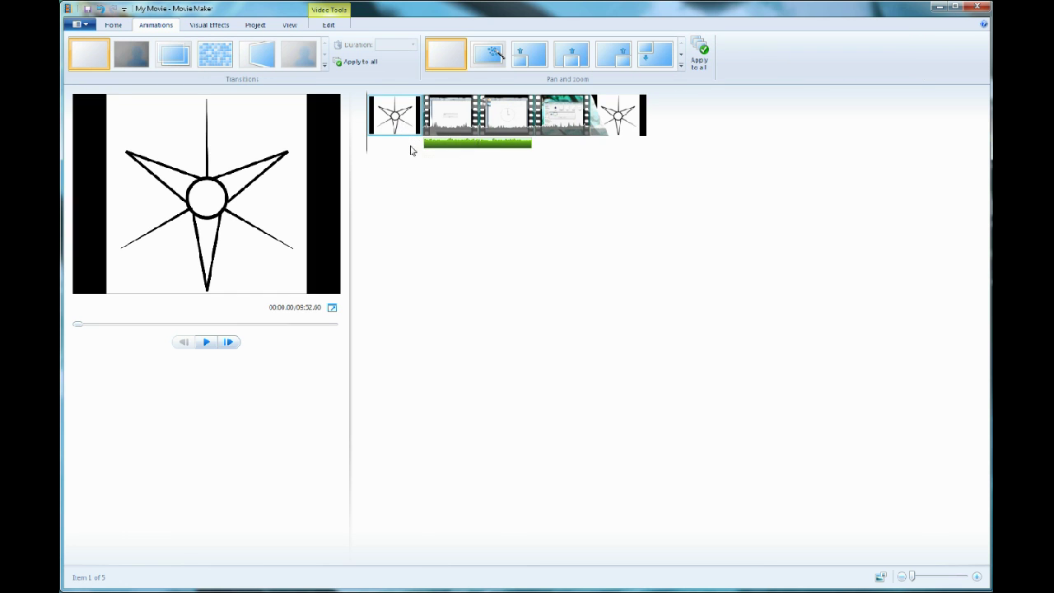
click(208, 344)
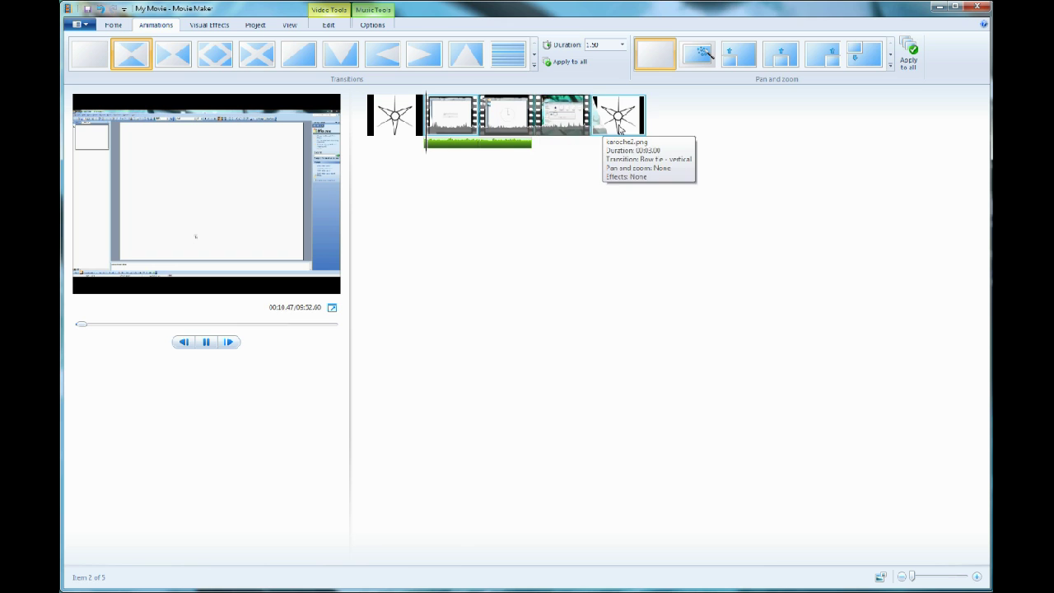
click(207, 344)
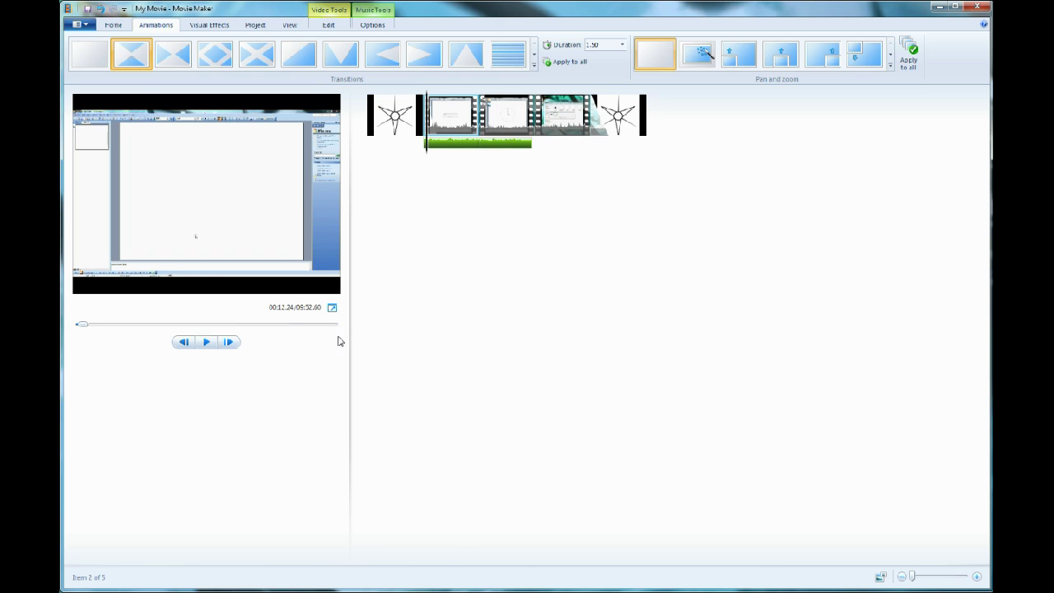
- Save the movie with the For computer setting as 2013-wmm-tutorial-001, an MPEG-4/H.264 video file, in the 2013-gifmaking folder
click(83, 26)
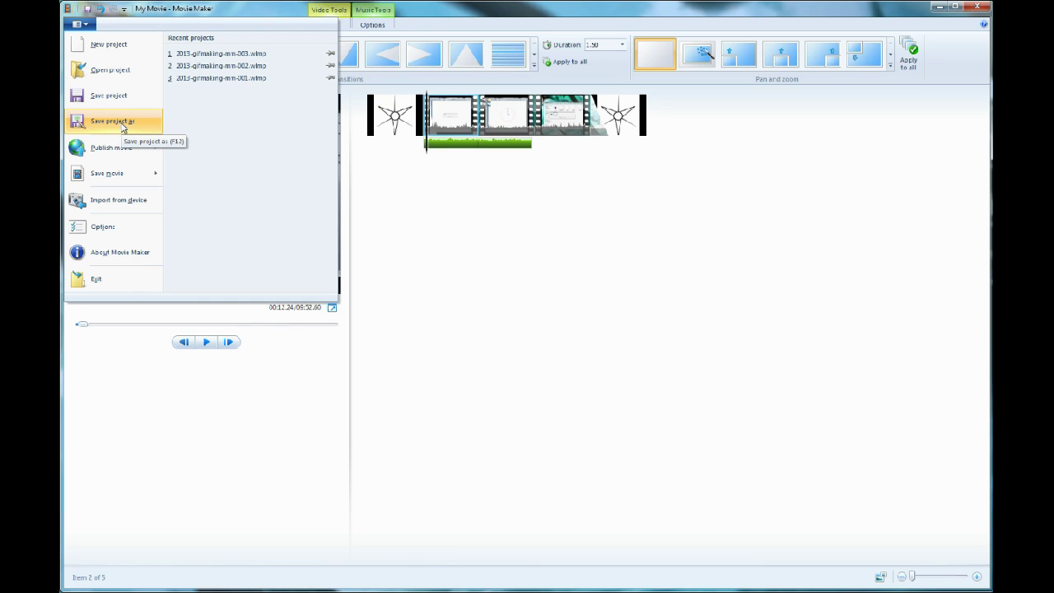
mouse_move(129, 179)
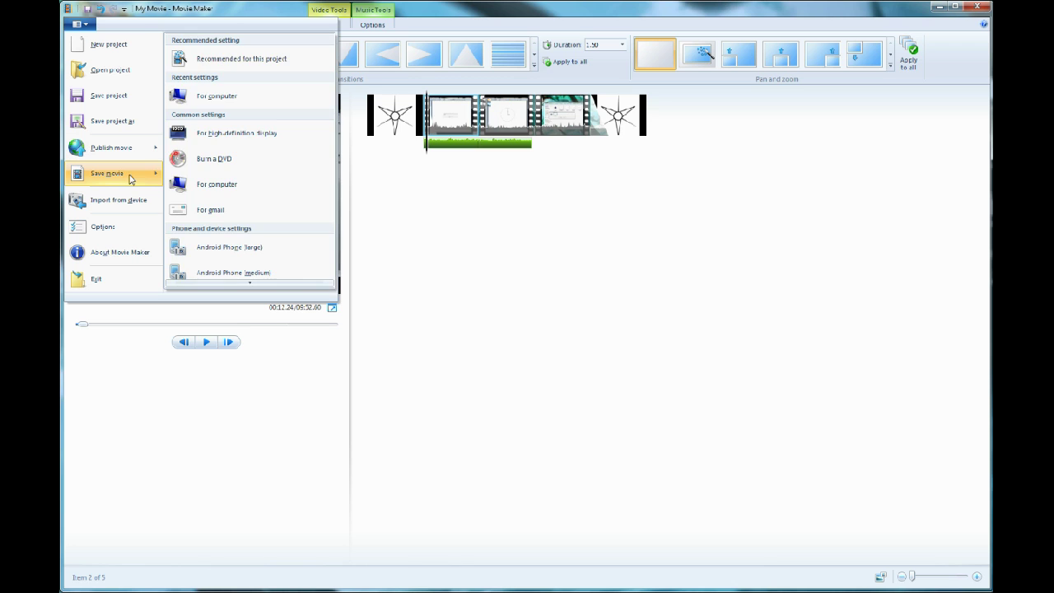
click(237, 102)
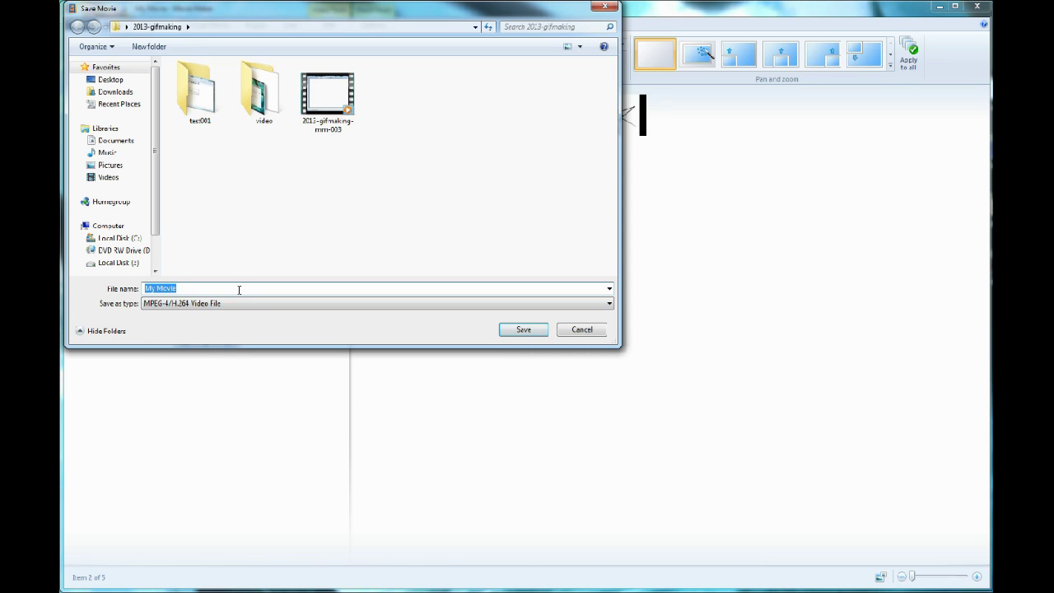
text(2013-)
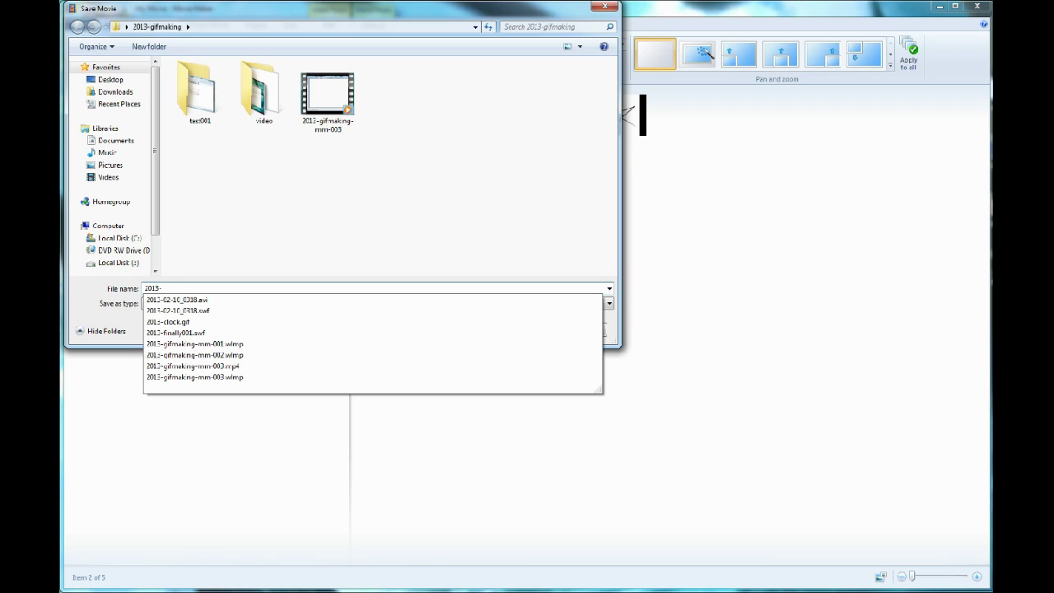
text(wmm-tutorial-001)
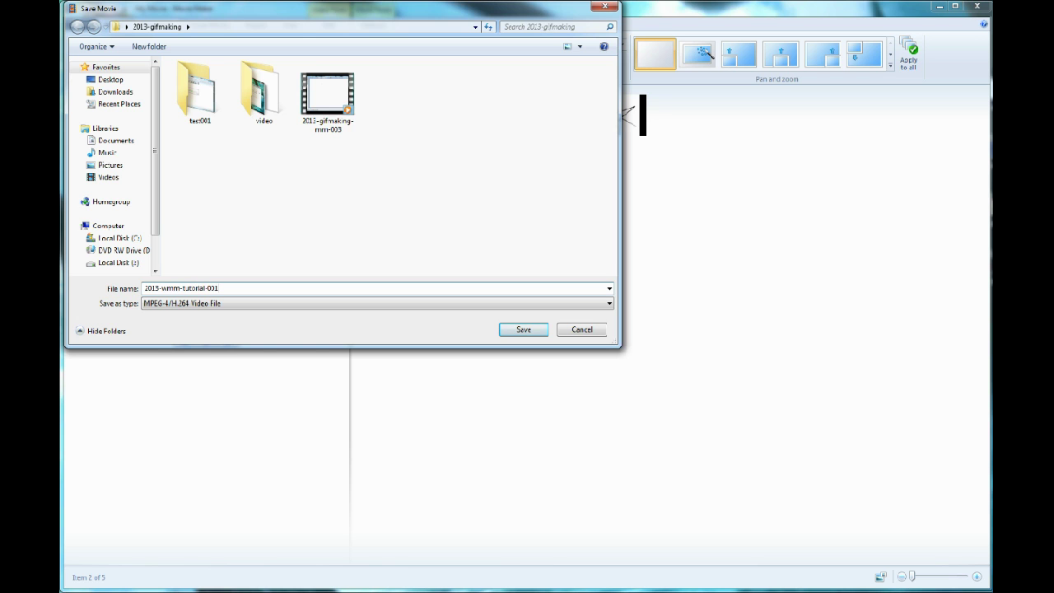
key(Return)
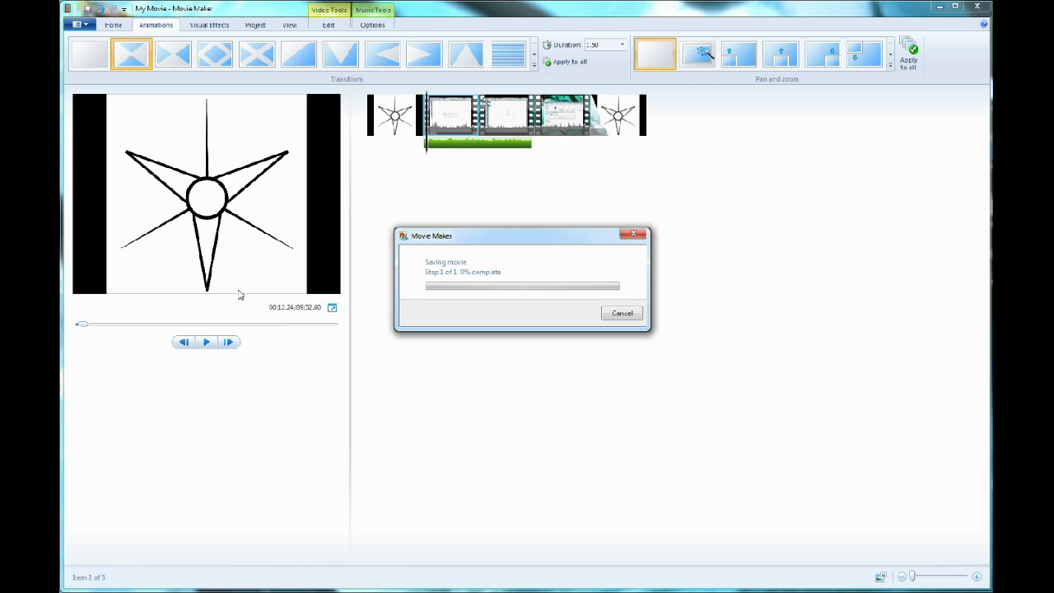